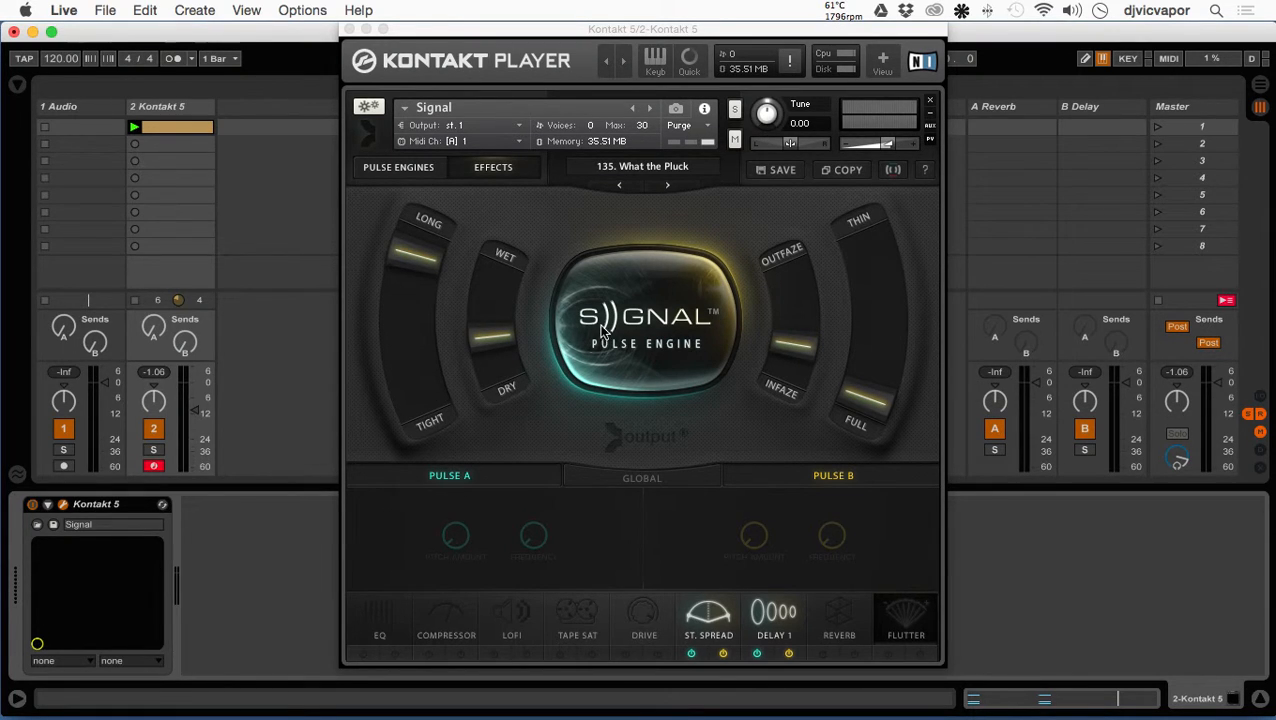
- Launch the first clip on the Kontakt 5 track and lower the track's volume to -23.0 dB
{"action": "left_click", "coordinate": [648, 349]}
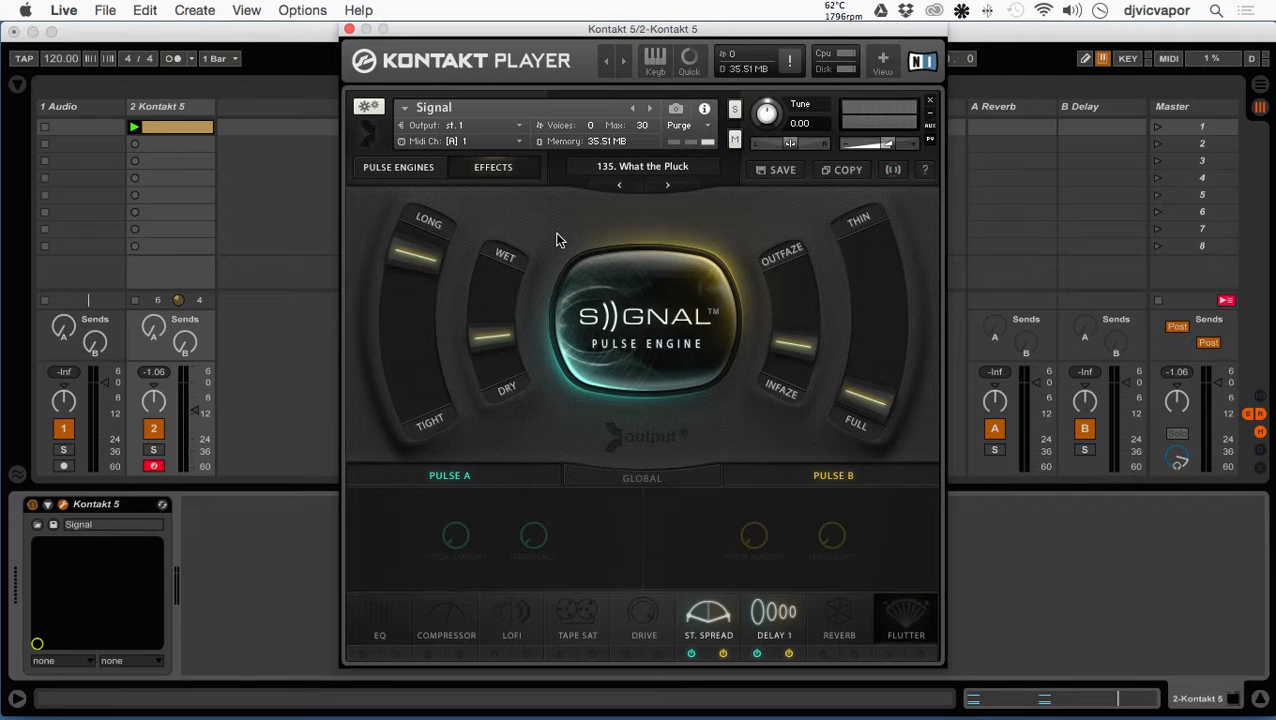
{"action": "left_click", "coordinate": [619, 319]}
{"action": "left_click", "coordinate": [619, 319]}
{"action": "left_click", "coordinate": [131, 128]}
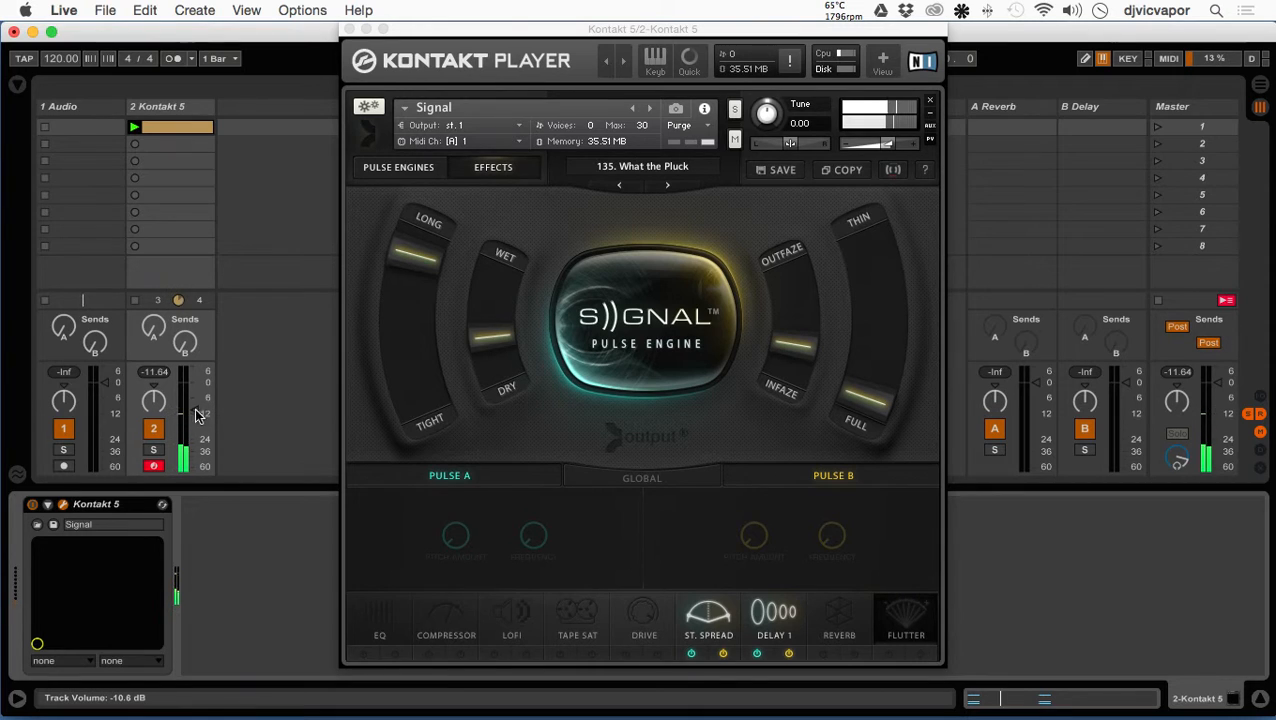
{"action": "left_click_drag", "start_coordinate": [196, 414], "coordinate": [196, 438]}
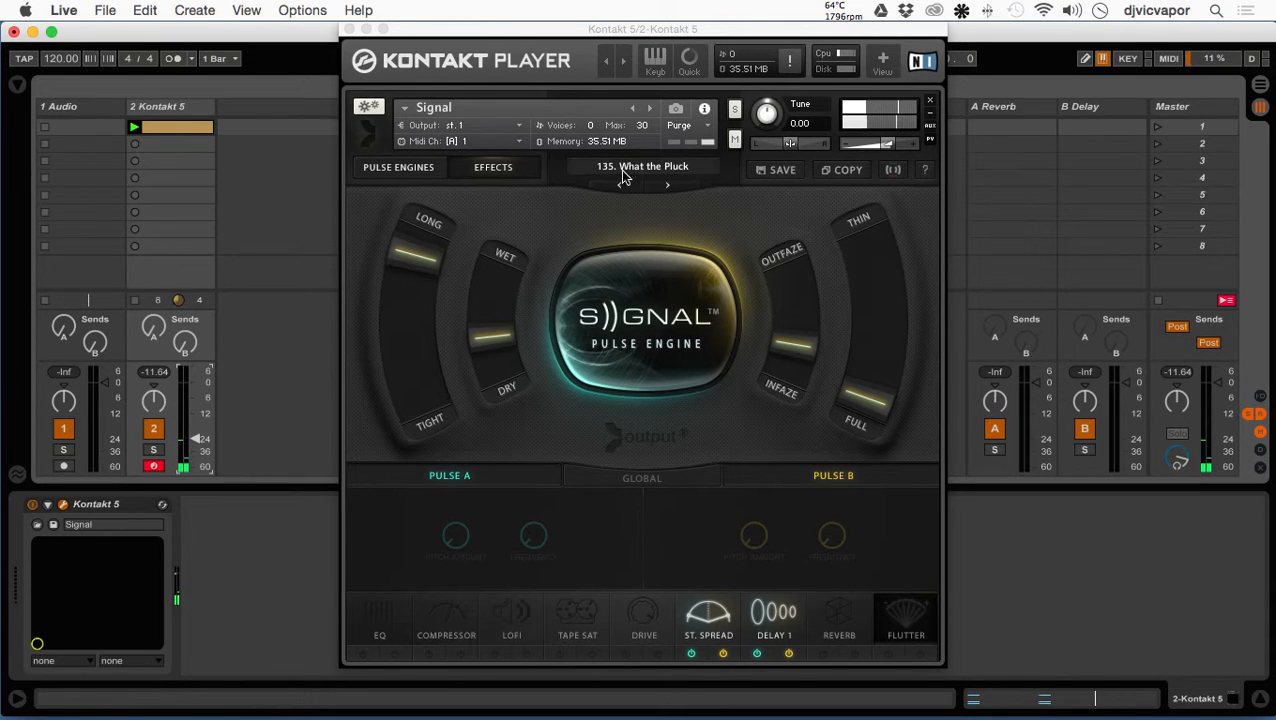
- Move the Long/Tight macro slider fully to Tight and raise the Kontakt 5 track's volume to -10.0 dB
{"action": "left_click", "coordinate": [417, 259]}
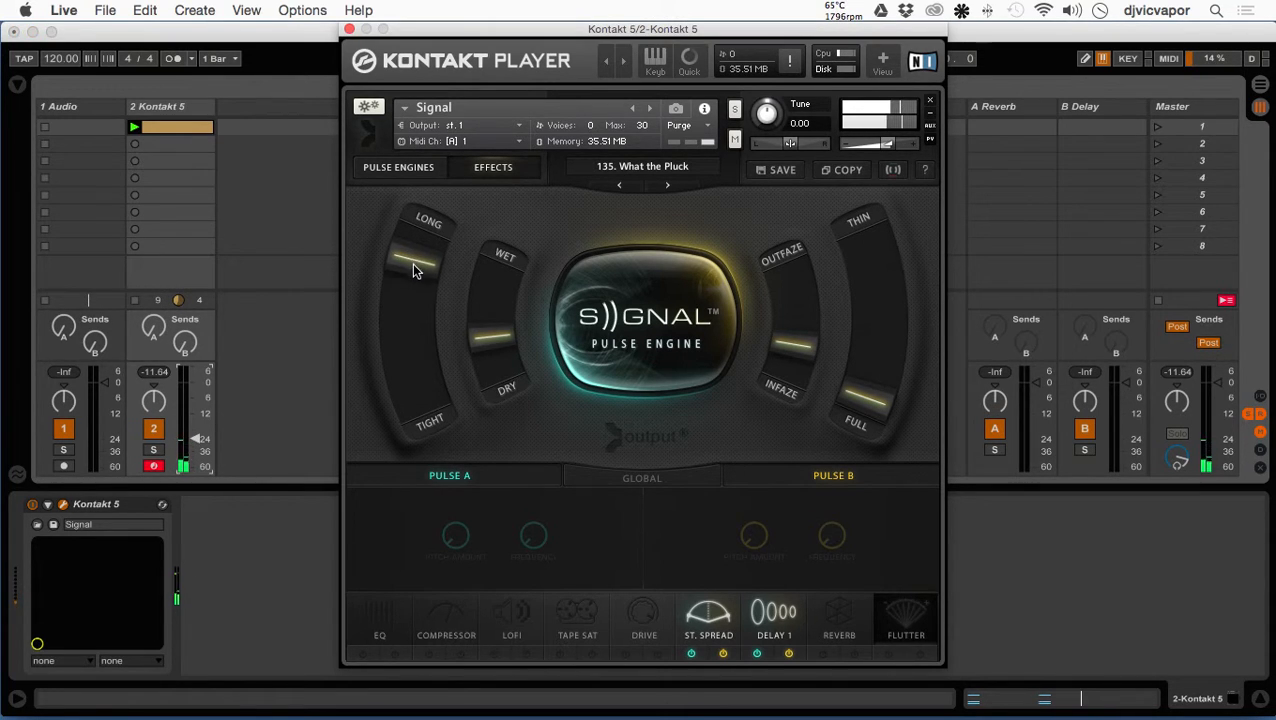
{"action": "left_click_drag", "start_coordinate": [407, 319], "coordinate": [431, 456]}
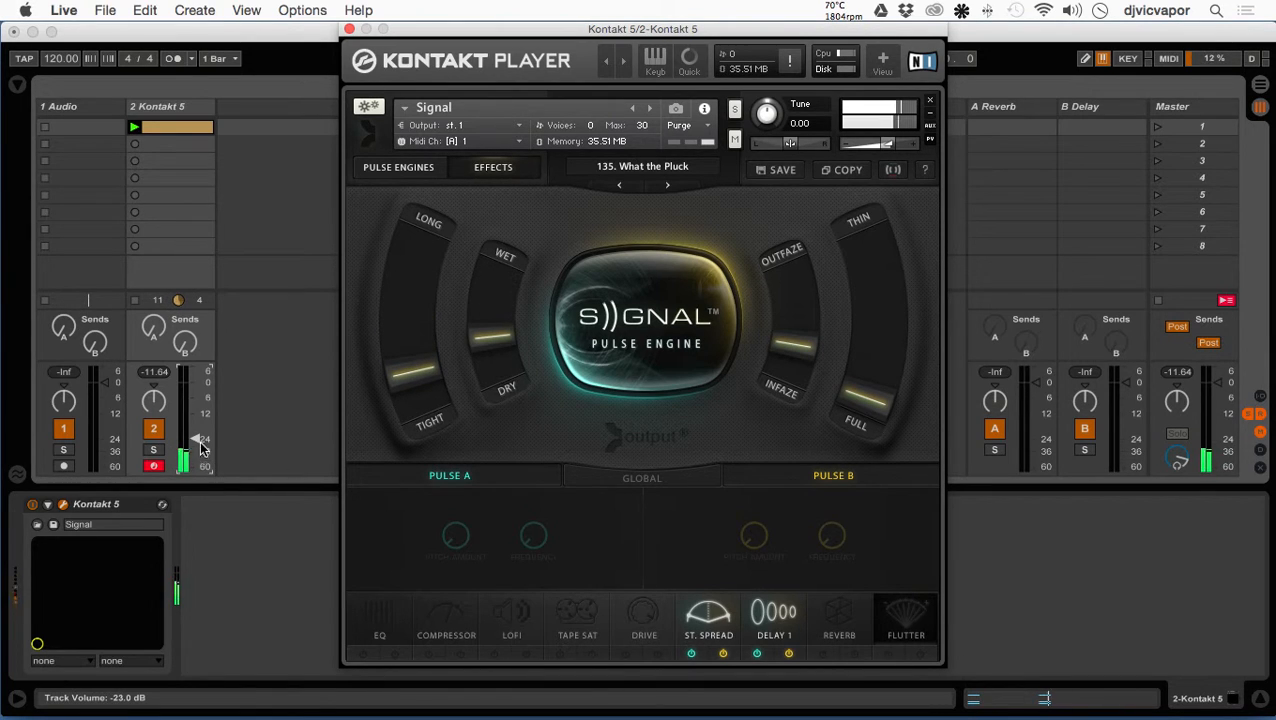
{"action": "left_click_drag", "start_coordinate": [197, 440], "coordinate": [197, 410]}
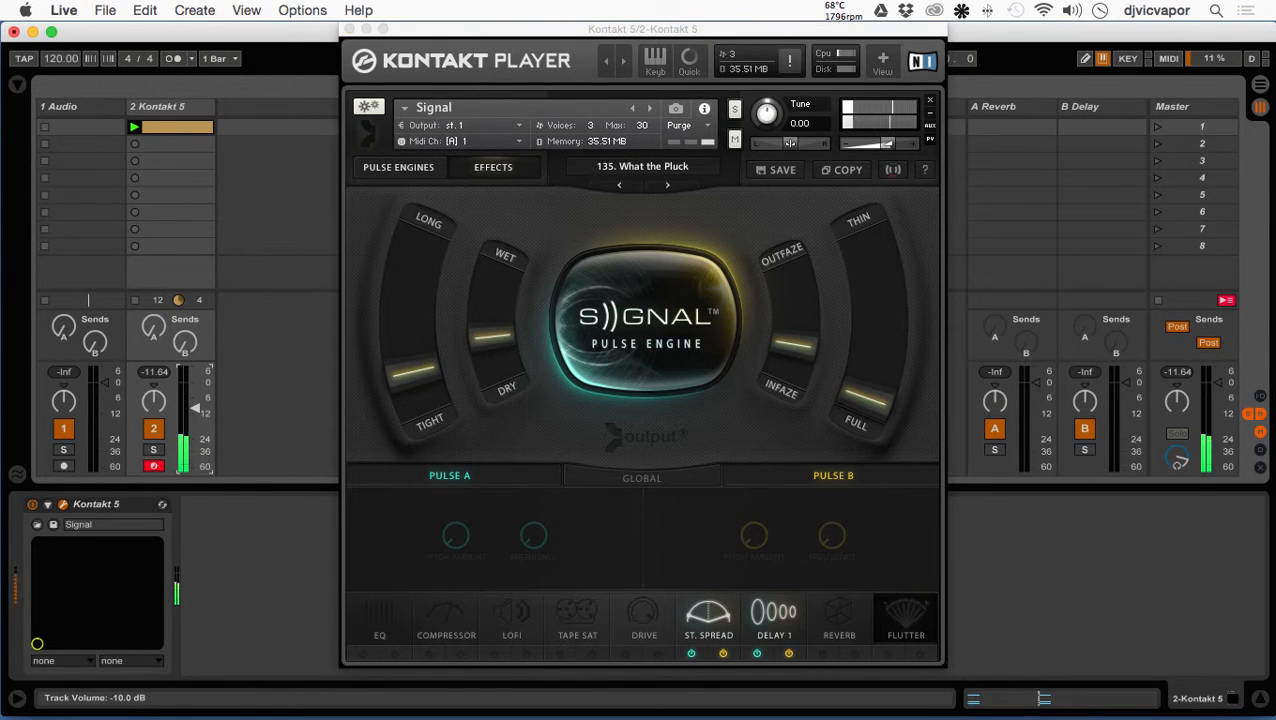
{"action": "left_click_drag", "start_coordinate": [415, 385], "coordinate": [420, 441]}
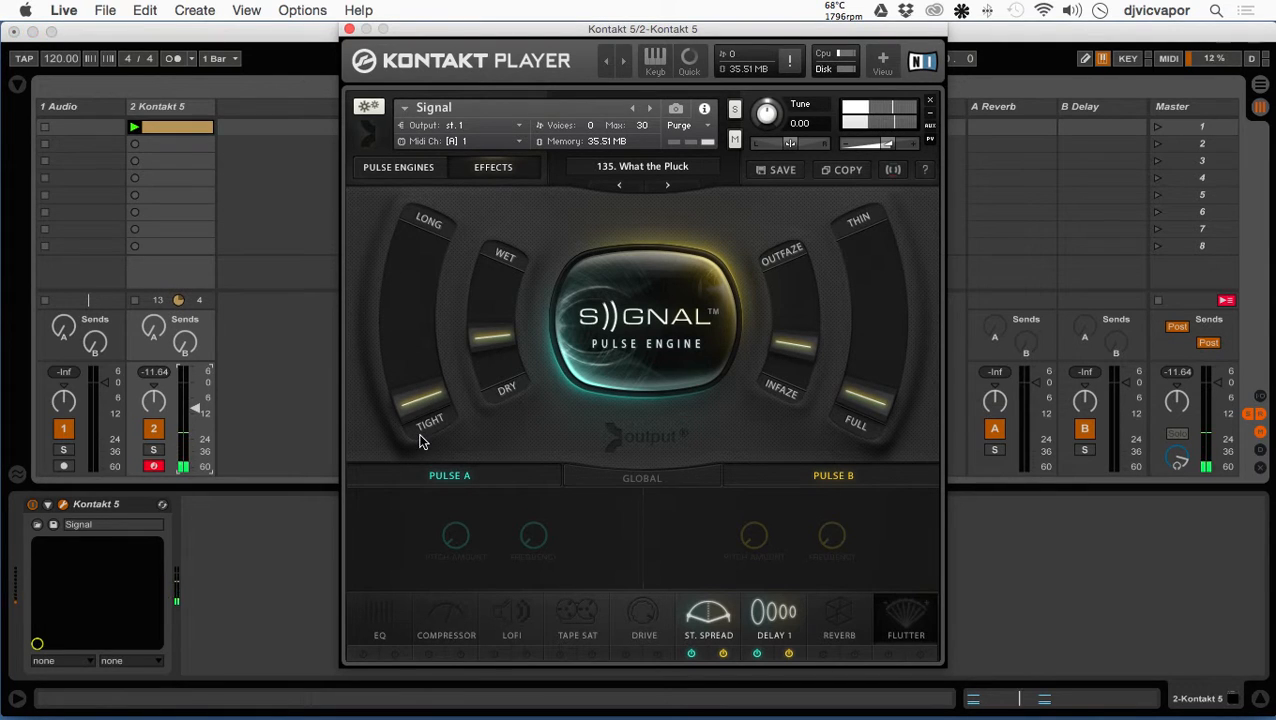
- Set the macro sliders fully to Dry and Infaze, and move the Thin/Full slider well toward Thin
{"action": "left_click_drag", "start_coordinate": [505, 334], "coordinate": [513, 440]}
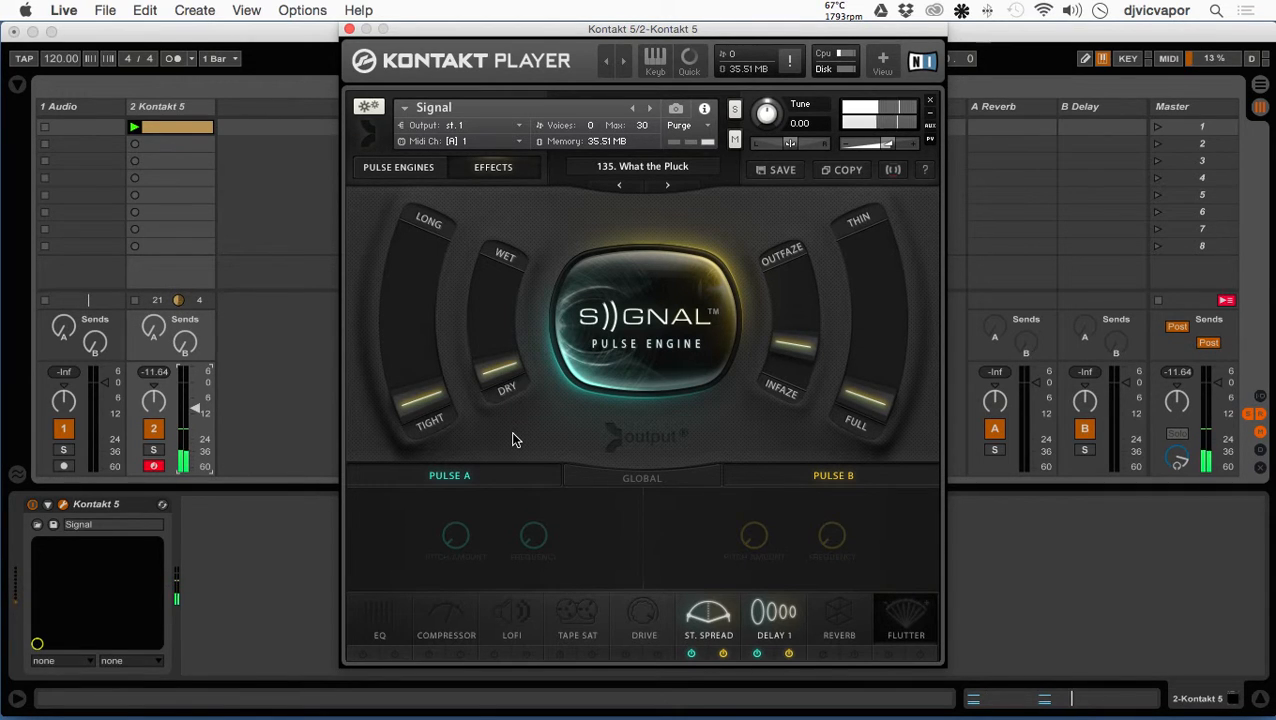
{"action": "mouse_move", "coordinate": [512, 440]}
{"action": "left_mouse_down"}
{"action": "mouse_move", "coordinate": [516, 168]}
{"action": "mouse_move", "coordinate": [513, 435]}
{"action": "left_mouse_up"}
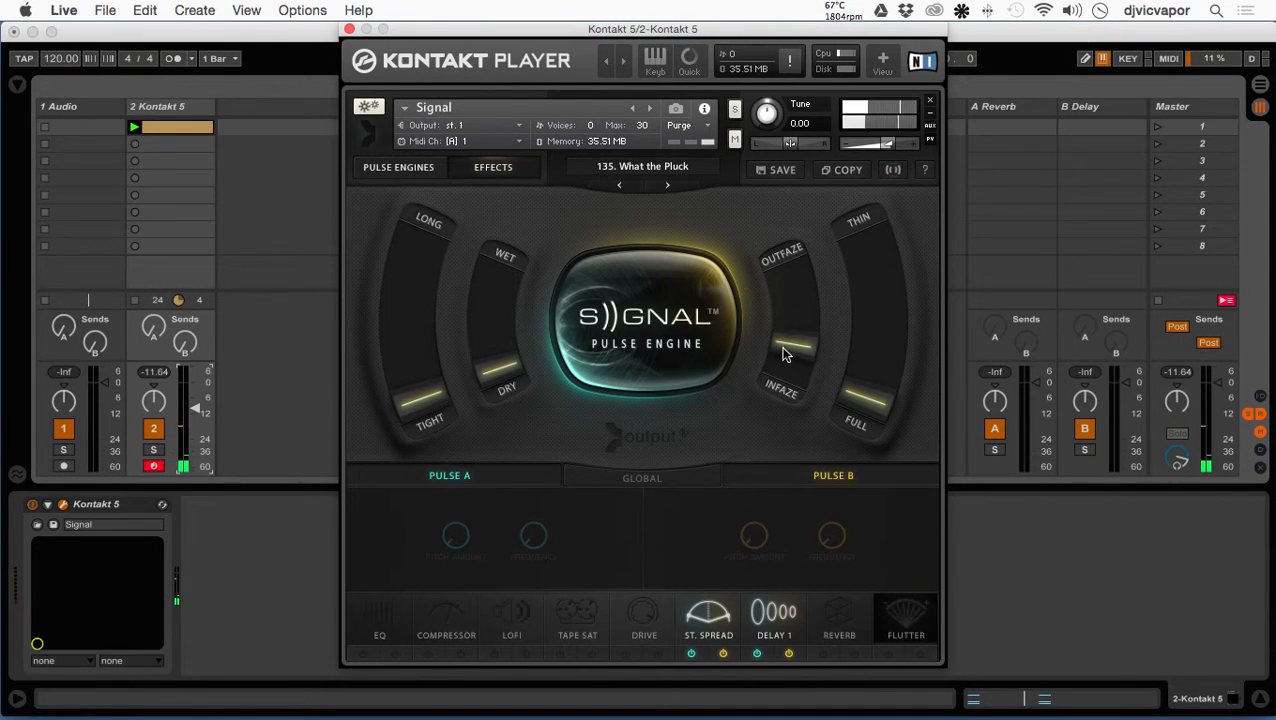
{"action": "left_click_drag", "start_coordinate": [783, 352], "coordinate": [785, 393]}
{"action": "left_click_drag", "start_coordinate": [867, 399], "coordinate": [898, 232]}
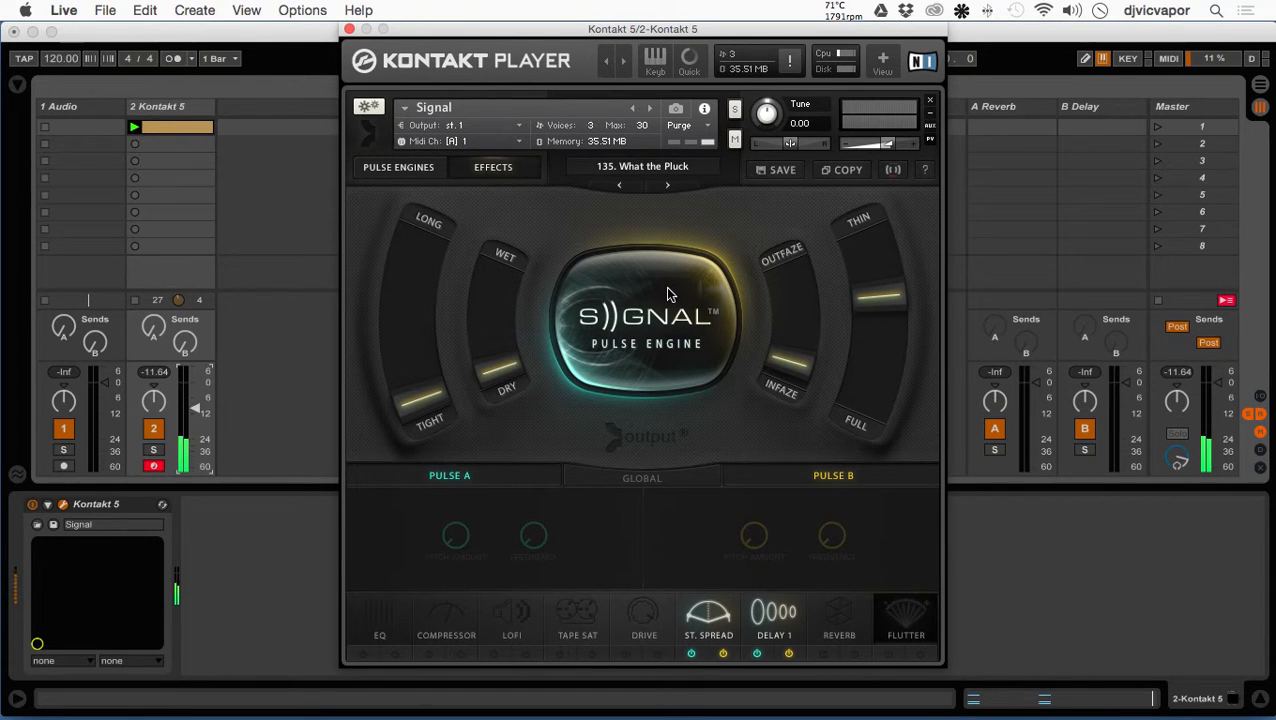
- Move the Long/Tight slider well toward Long and the Wet/Dry slider slightly toward Wet
{"action": "left_click_drag", "start_coordinate": [425, 395], "coordinate": [427, 248]}
{"action": "left_click_drag", "start_coordinate": [505, 381], "coordinate": [487, 323]}
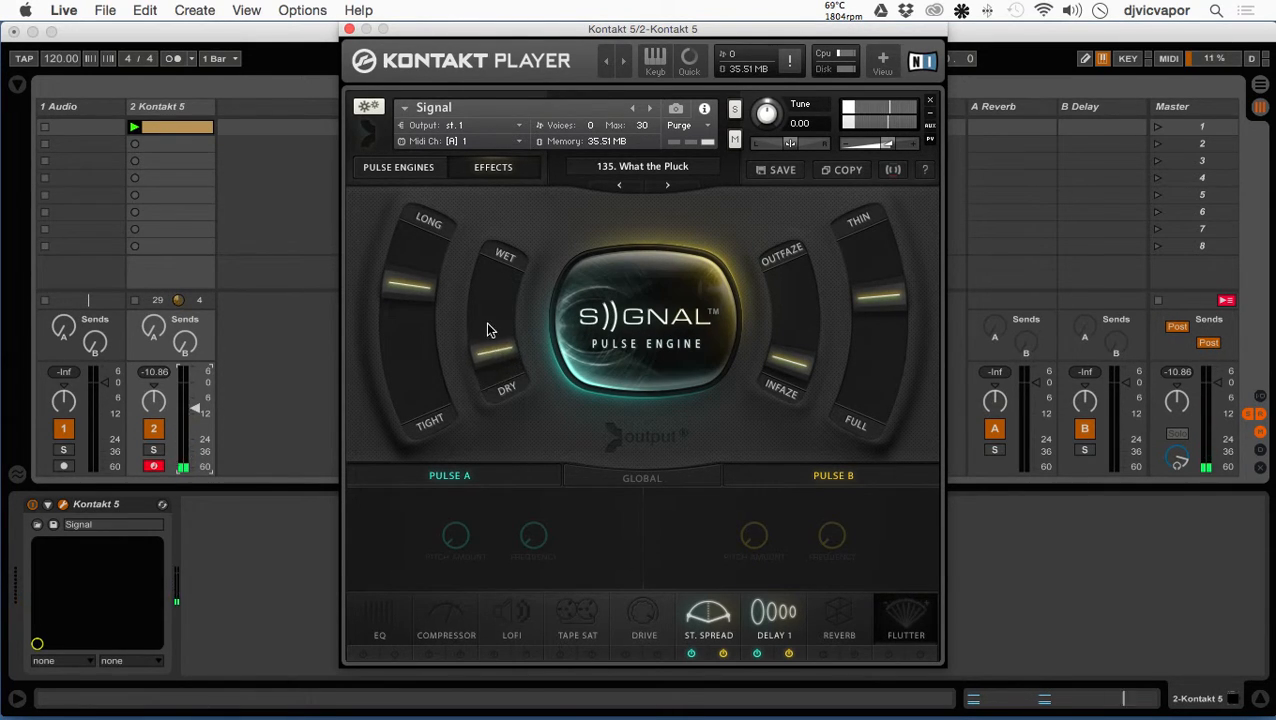
- Switch the pulse engine off and back on to compare the sound, and lower the Kontakt 5 track's volume
{"action": "left_click", "coordinate": [620, 363]}
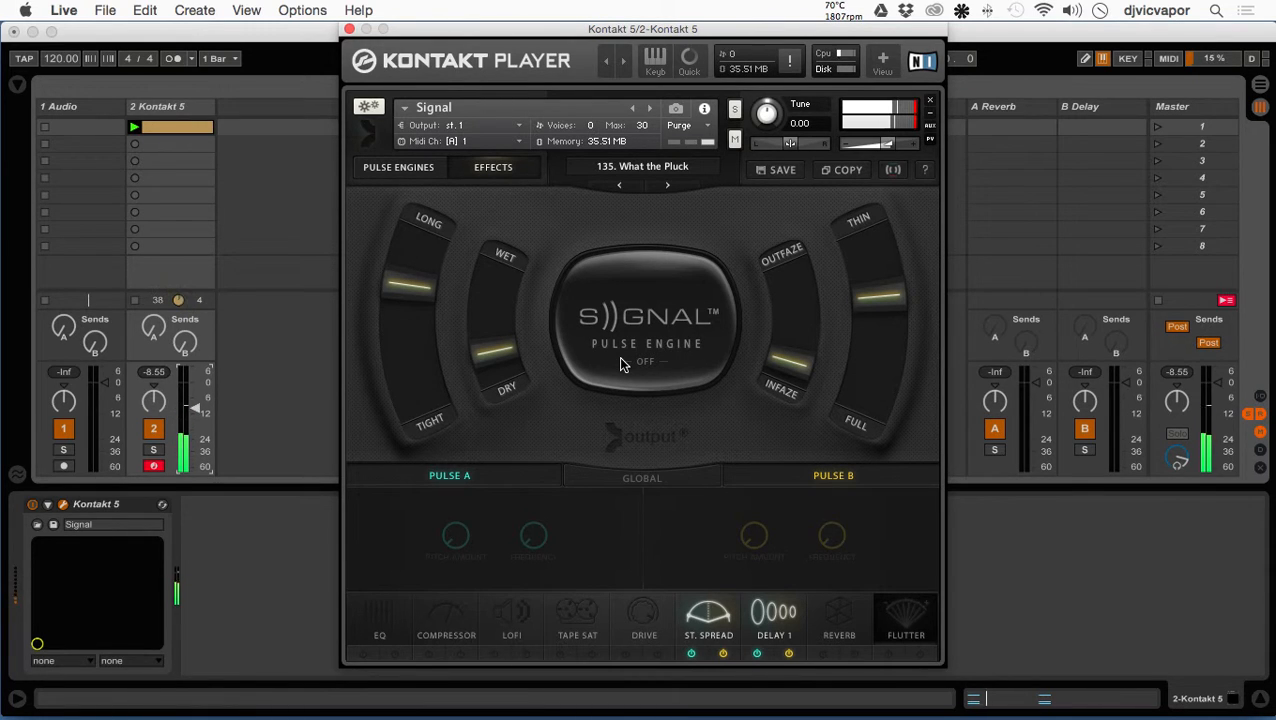
{"action": "left_click", "coordinate": [620, 363]}
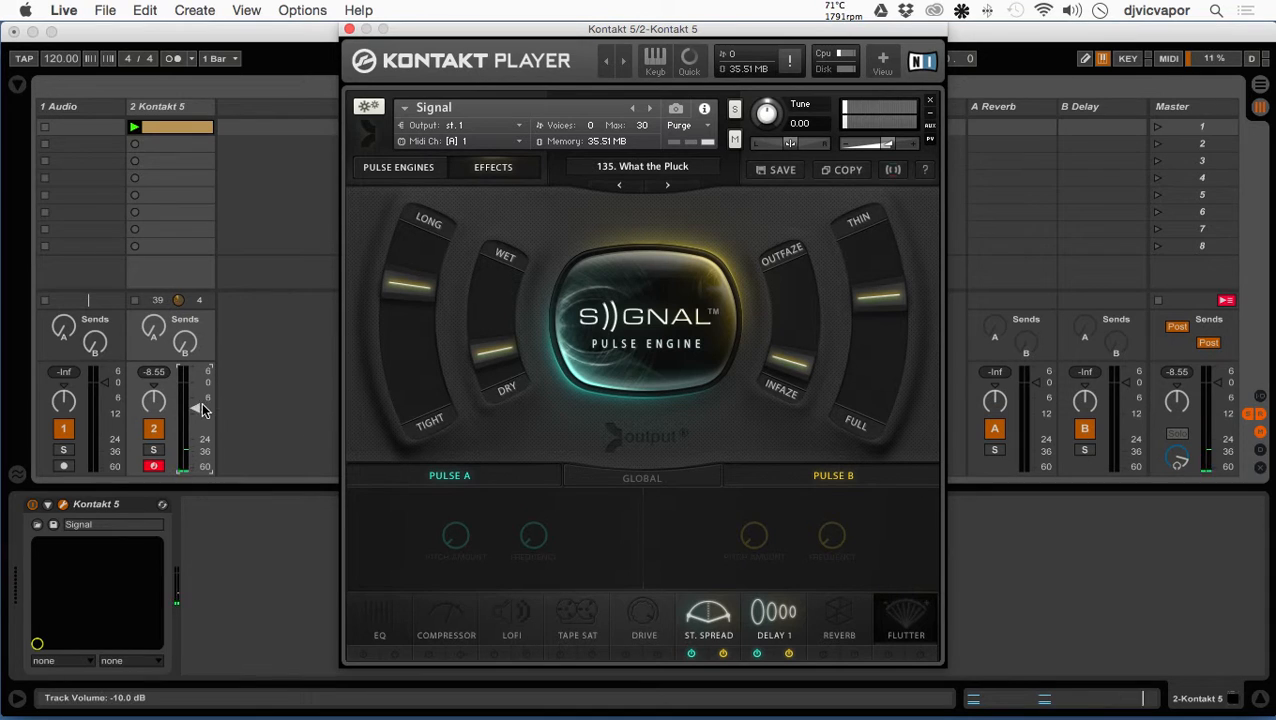
{"action": "left_click_drag", "start_coordinate": [197, 409], "coordinate": [196, 437]}
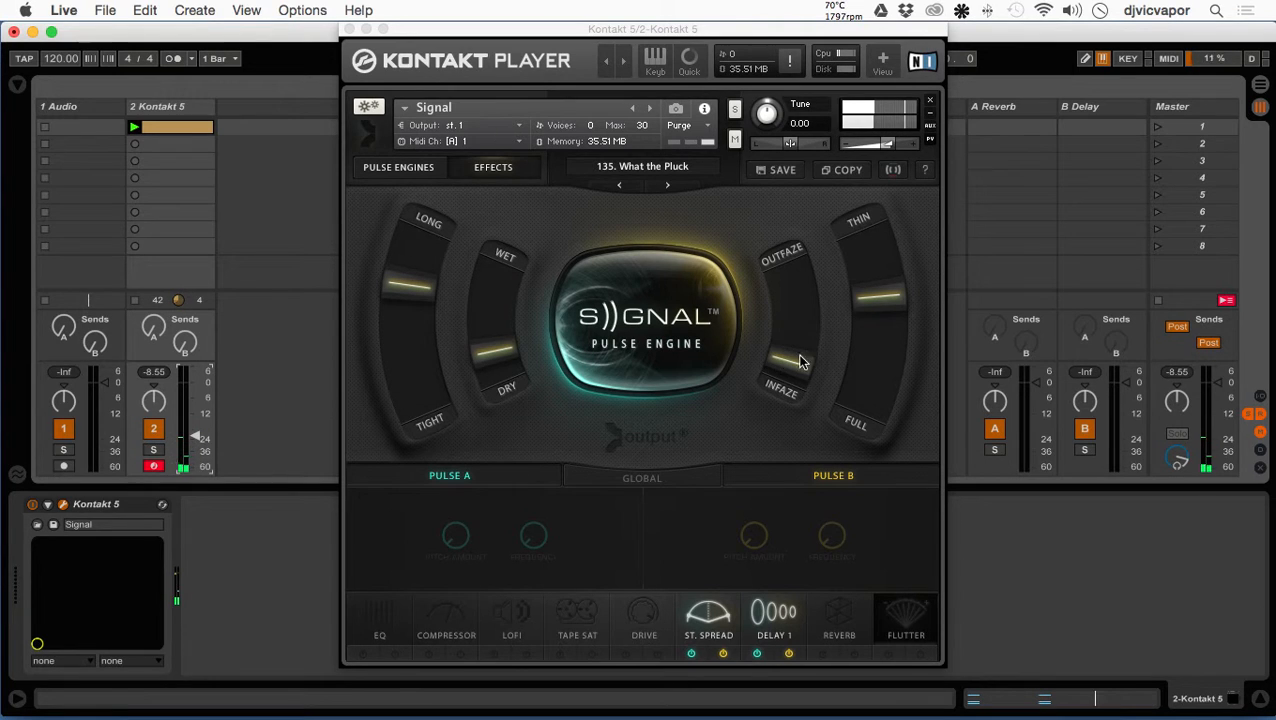
- Move the Outfaze/Infaze slider slightly toward Outfaze, and with Macro 1's assignments shown set the Long/Tight slider to about the middle
{"action": "left_click_drag", "start_coordinate": [797, 357], "coordinate": [775, 293]}
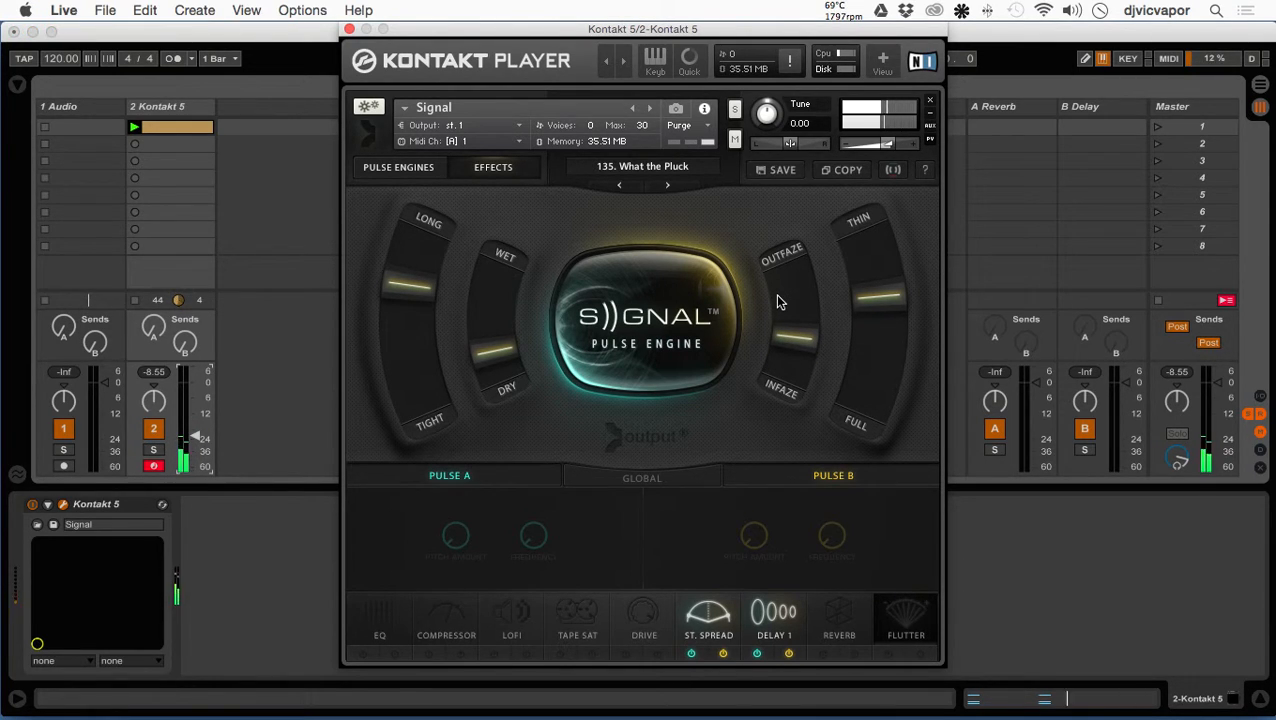
{"action": "left_click", "coordinate": [893, 171]}
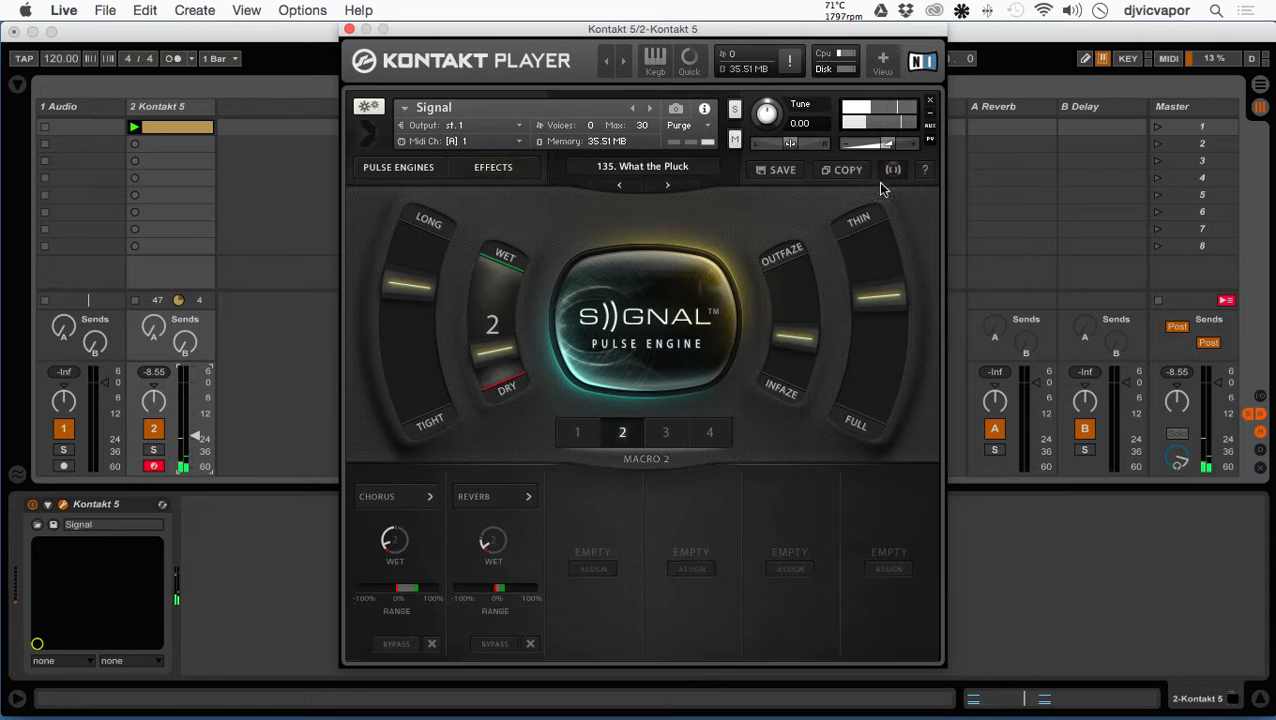
{"action": "left_click", "coordinate": [582, 431]}
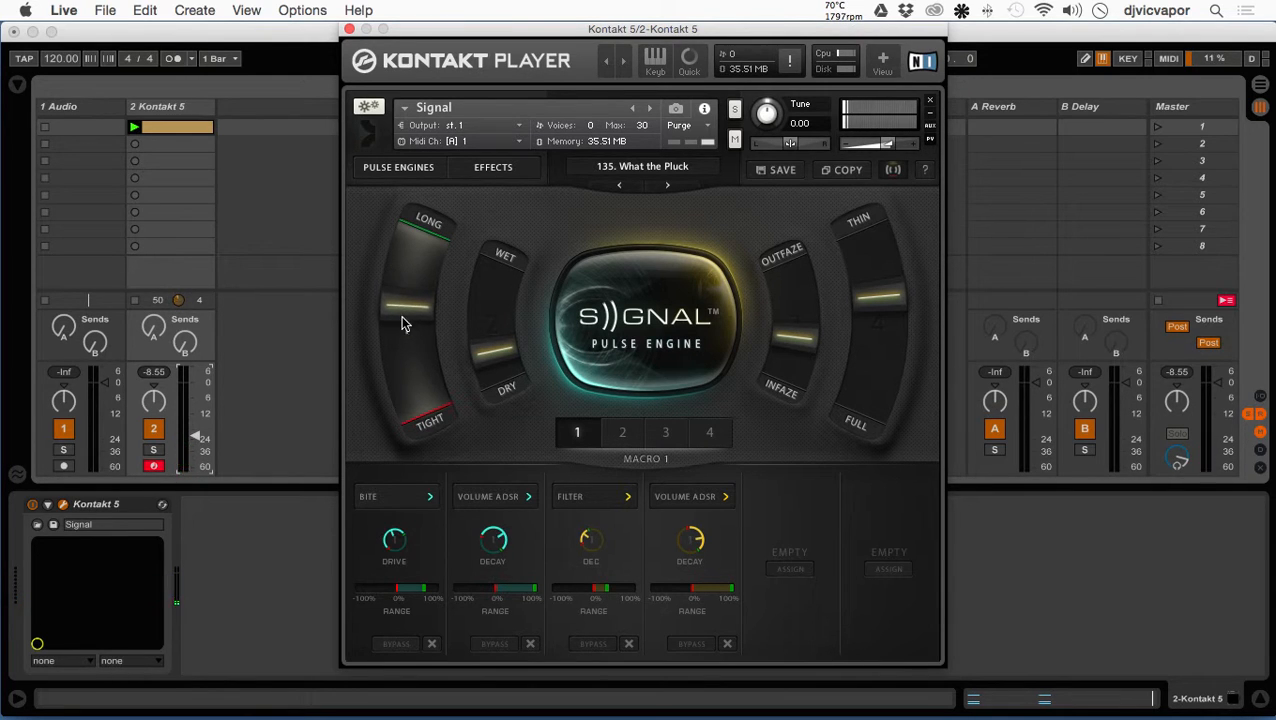
{"action": "mouse_move", "coordinate": [395, 335]}
{"action": "left_mouse_down"}
{"action": "mouse_move", "coordinate": [383, 365]}
{"action": "mouse_move", "coordinate": [392, 290]}
{"action": "mouse_move", "coordinate": [393, 345]}
{"action": "left_mouse_up"}
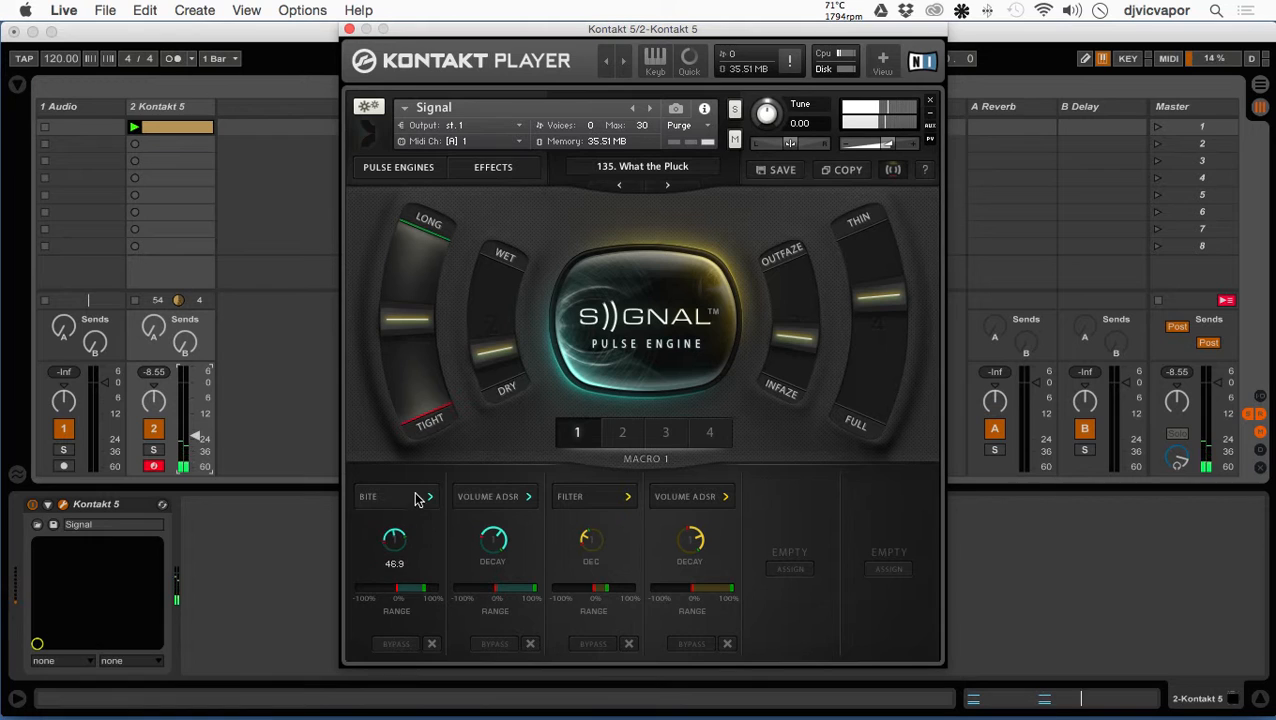
- Adjust Macro 1's Bite Drive and teal Volume ADSR Decay knobs, checking them against the Long/Tight slider
{"action": "left_click_drag", "start_coordinate": [419, 500], "coordinate": [422, 463]}
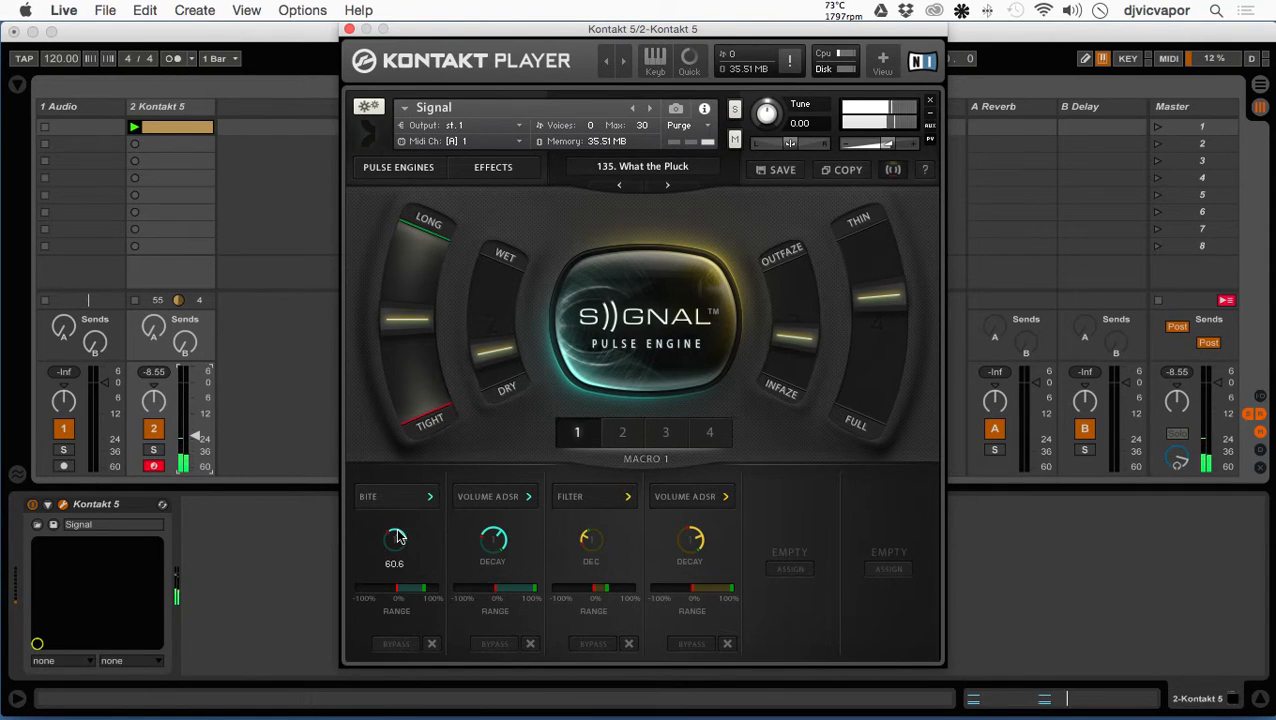
{"action": "left_click_drag", "start_coordinate": [417, 498], "coordinate": [412, 514]}
{"action": "mouse_move", "coordinate": [420, 321]}
{"action": "left_mouse_down"}
{"action": "mouse_move", "coordinate": [421, 236]}
{"action": "mouse_move", "coordinate": [420, 387]}
{"action": "mouse_move", "coordinate": [421, 330]}
{"action": "mouse_move", "coordinate": [421, 364]}
{"action": "mouse_move", "coordinate": [420, 343]}
{"action": "left_mouse_up"}
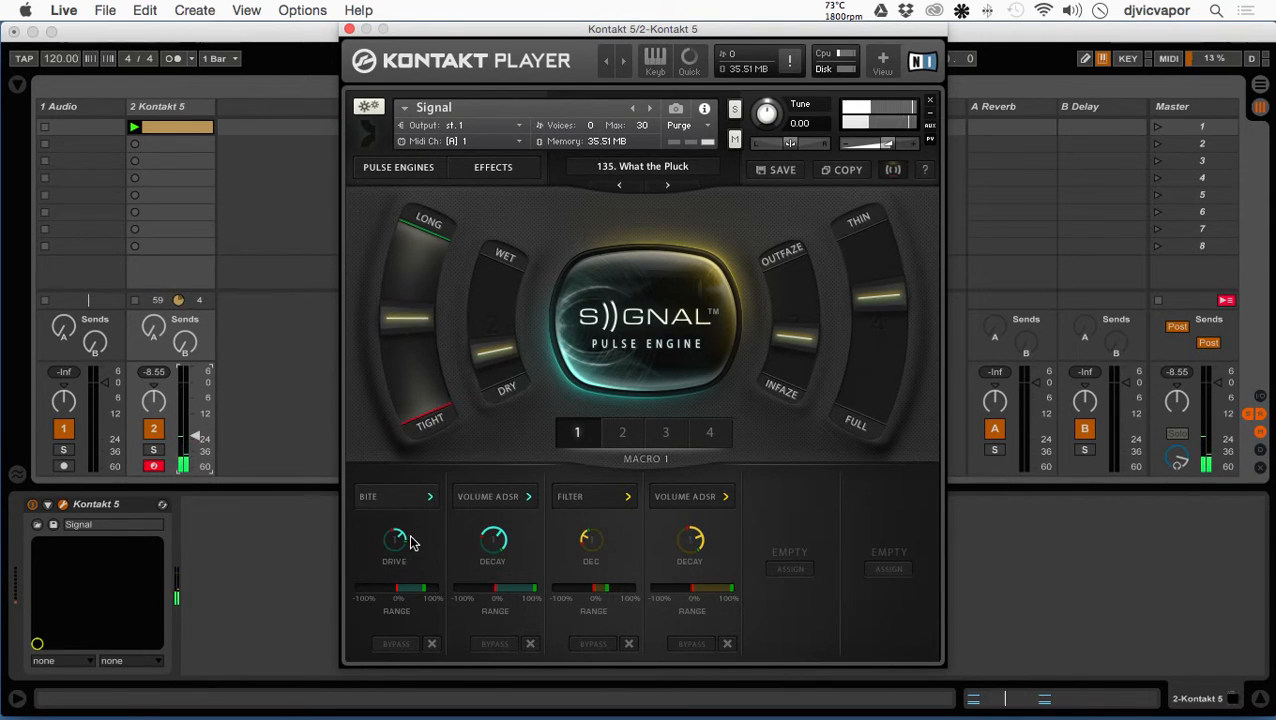
{"action": "left_click_drag", "start_coordinate": [408, 548], "coordinate": [434, 480]}
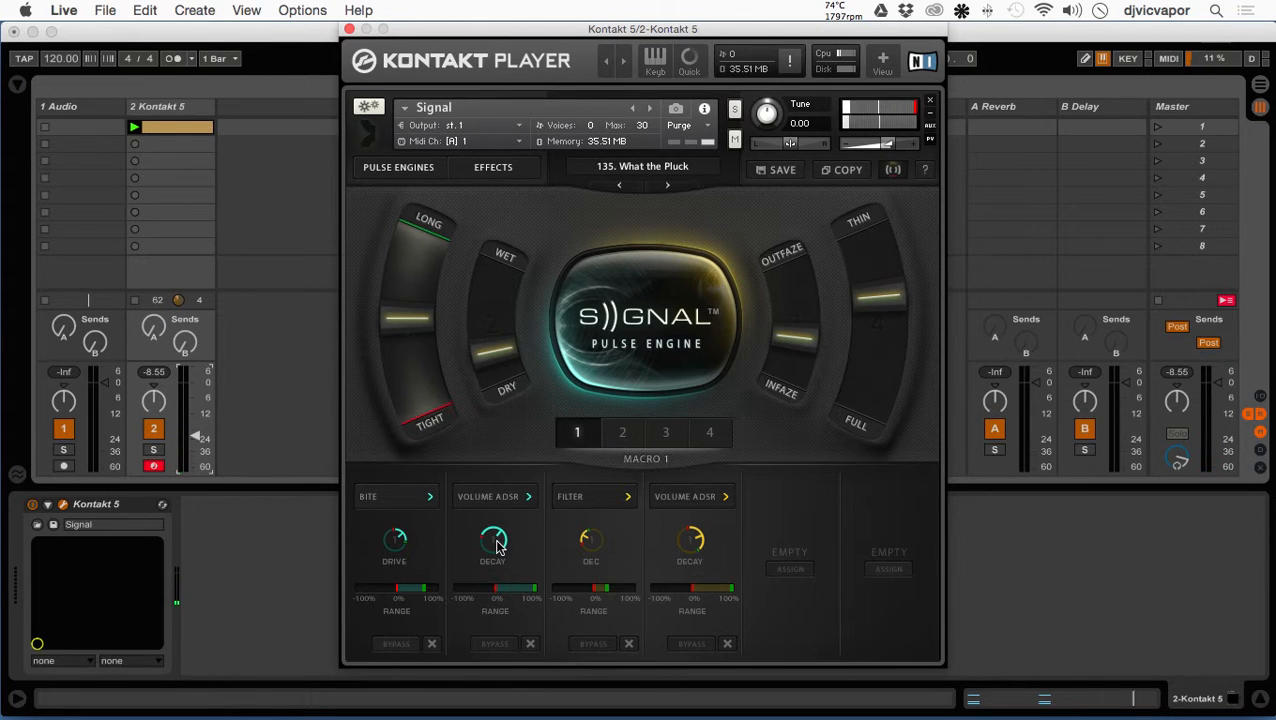
{"action": "left_click_drag", "start_coordinate": [482, 548], "coordinate": [485, 556]}
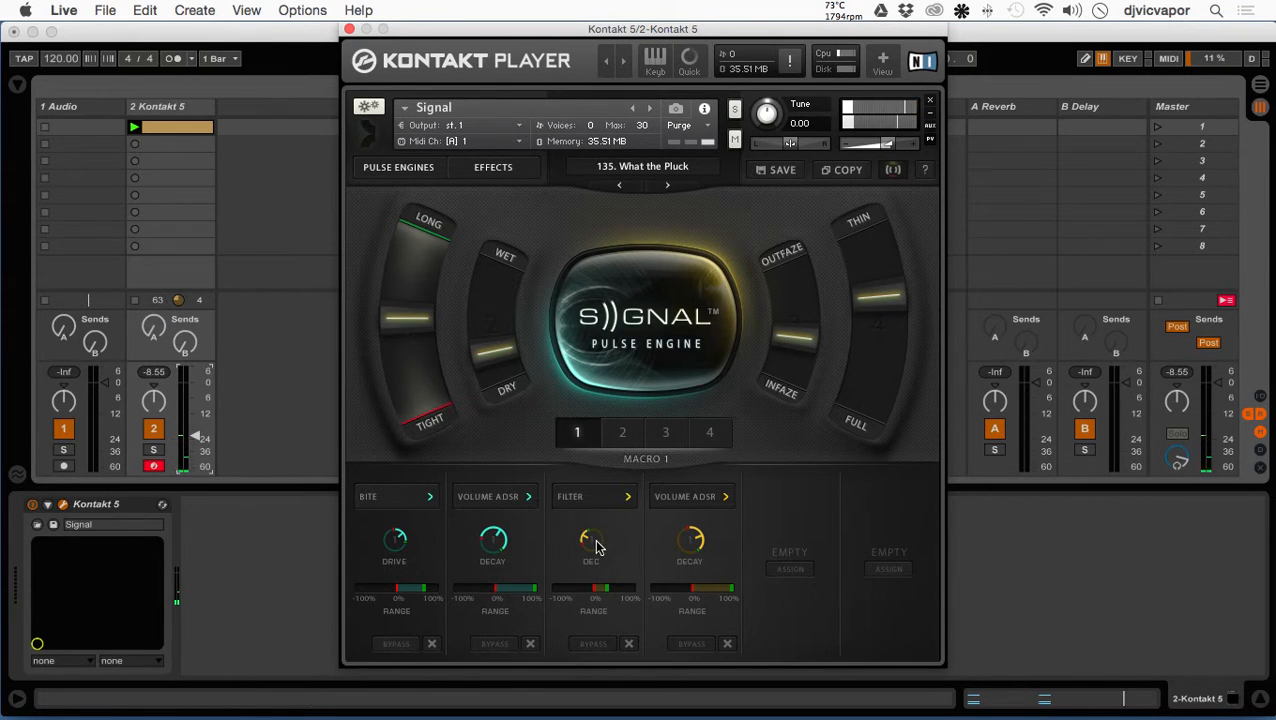
- Go to Macro 1's Bite parameter in Pulse Engine A and try Bite off and on and Tube on and off
{"action": "left_click", "coordinate": [430, 498]}
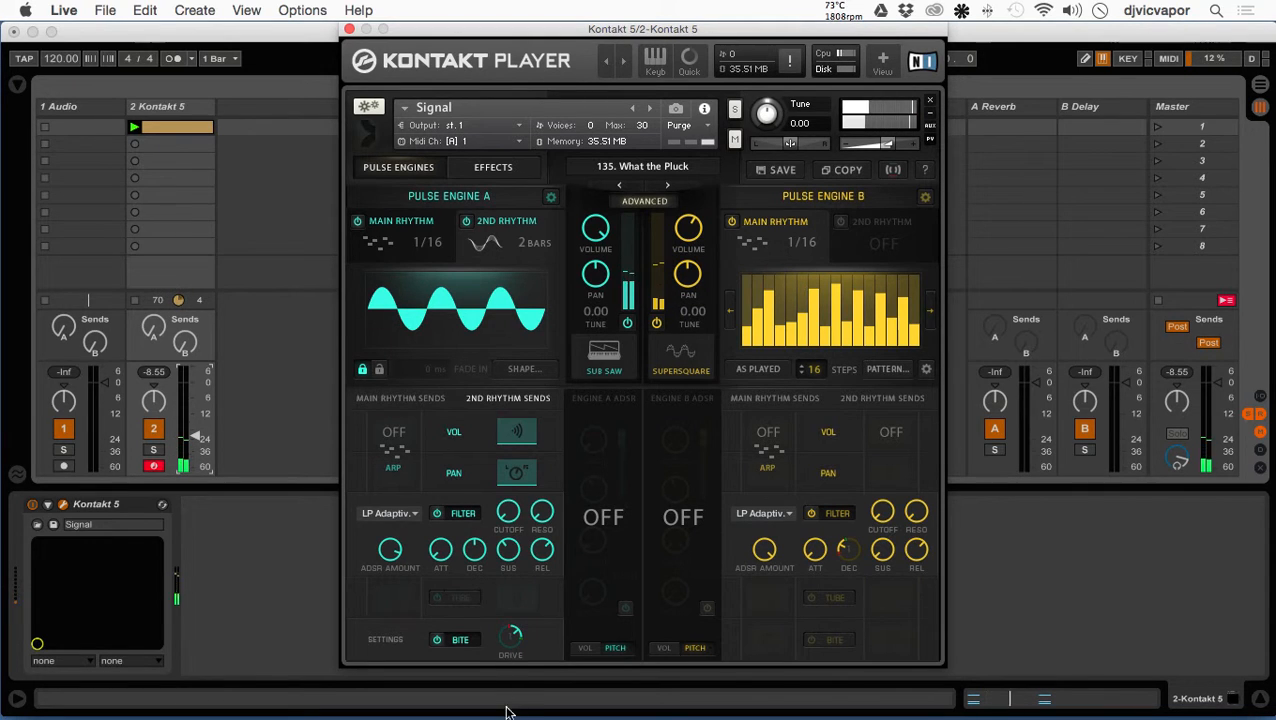
{"action": "left_click", "coordinate": [436, 641]}
{"action": "left_click", "coordinate": [436, 641]}
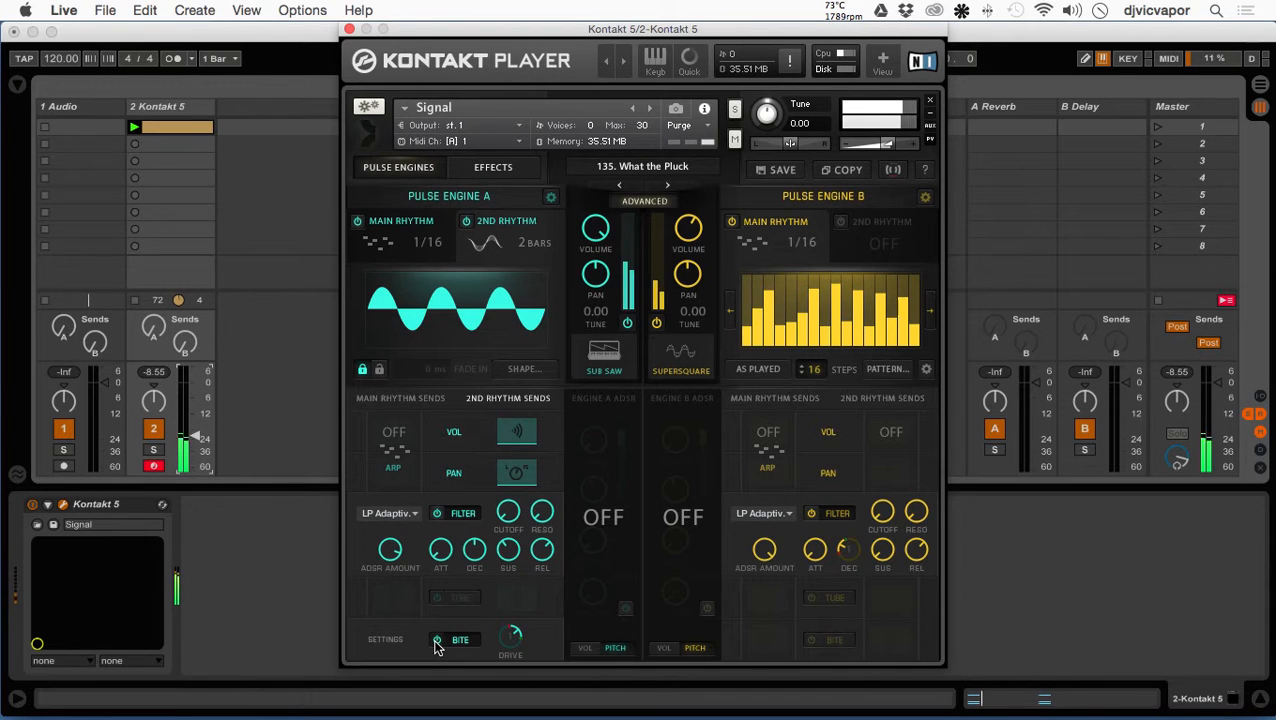
{"action": "left_click", "coordinate": [436, 598]}
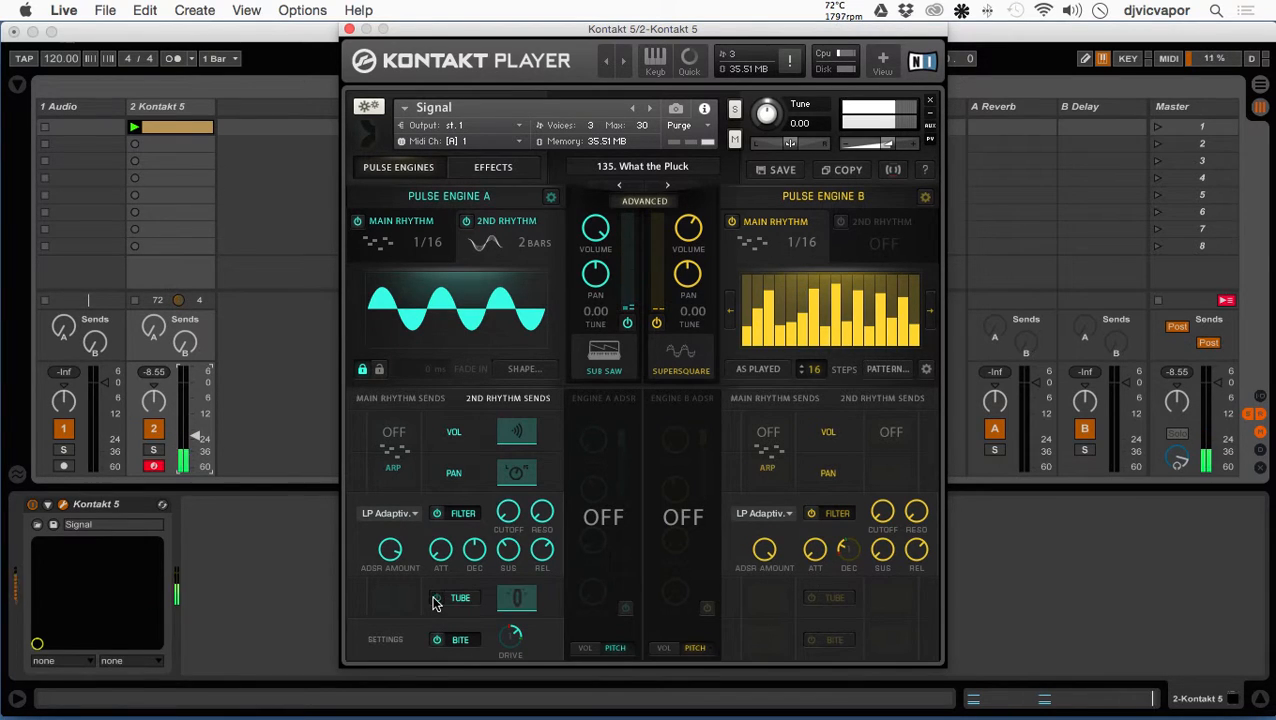
{"action": "left_click", "coordinate": [436, 598]}
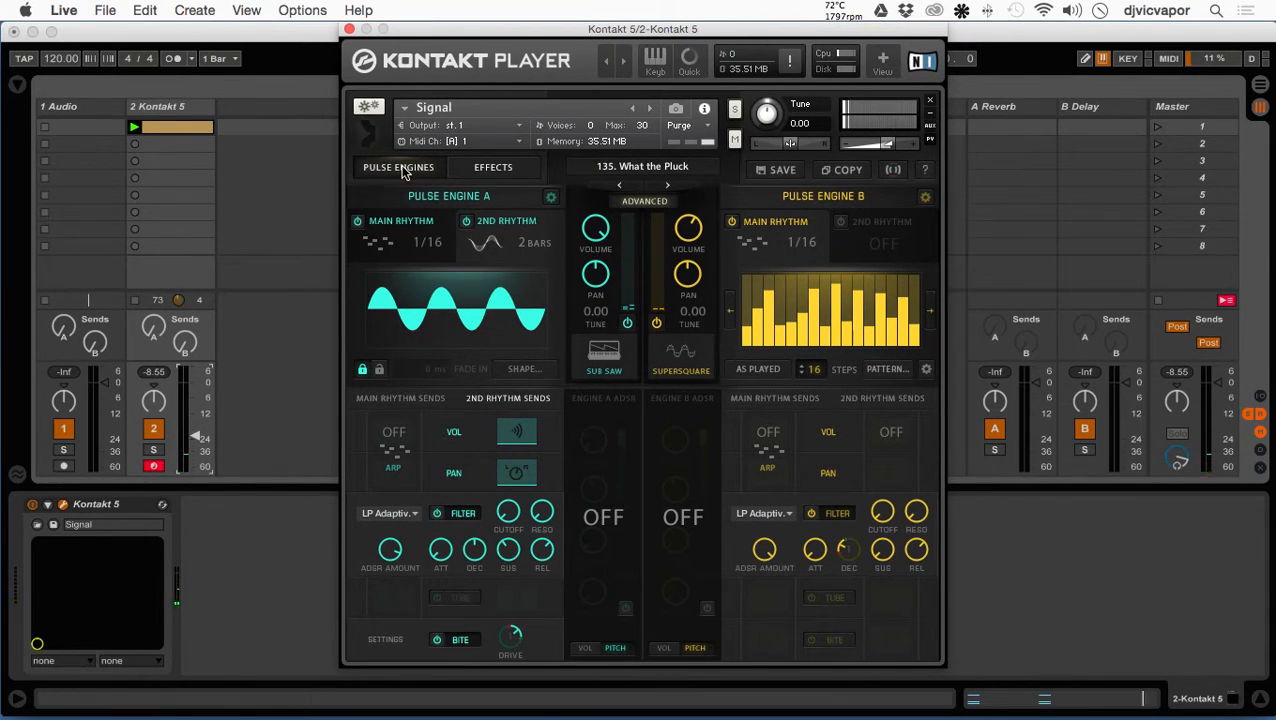
- Return to the main view and examine the parameter assignments of Macros 1 to 4, ending on Macro 1
{"action": "left_click", "coordinate": [440, 170]}
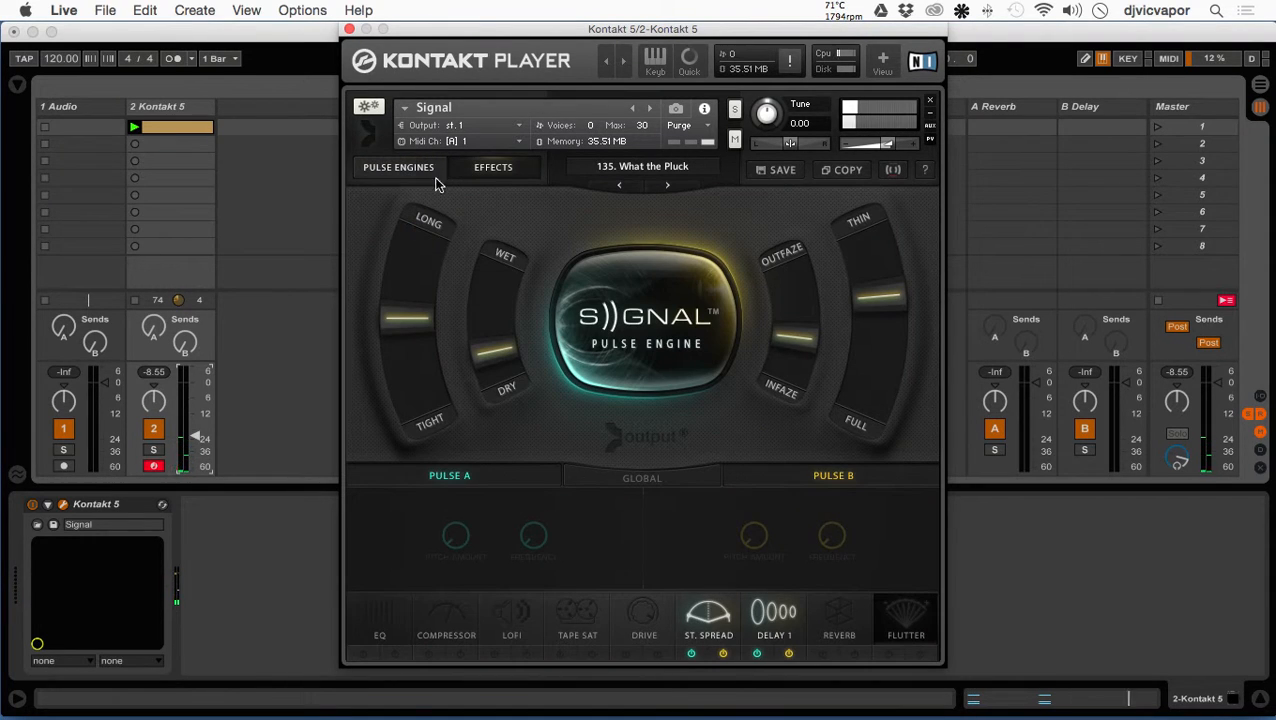
{"action": "left_click", "coordinate": [893, 169]}
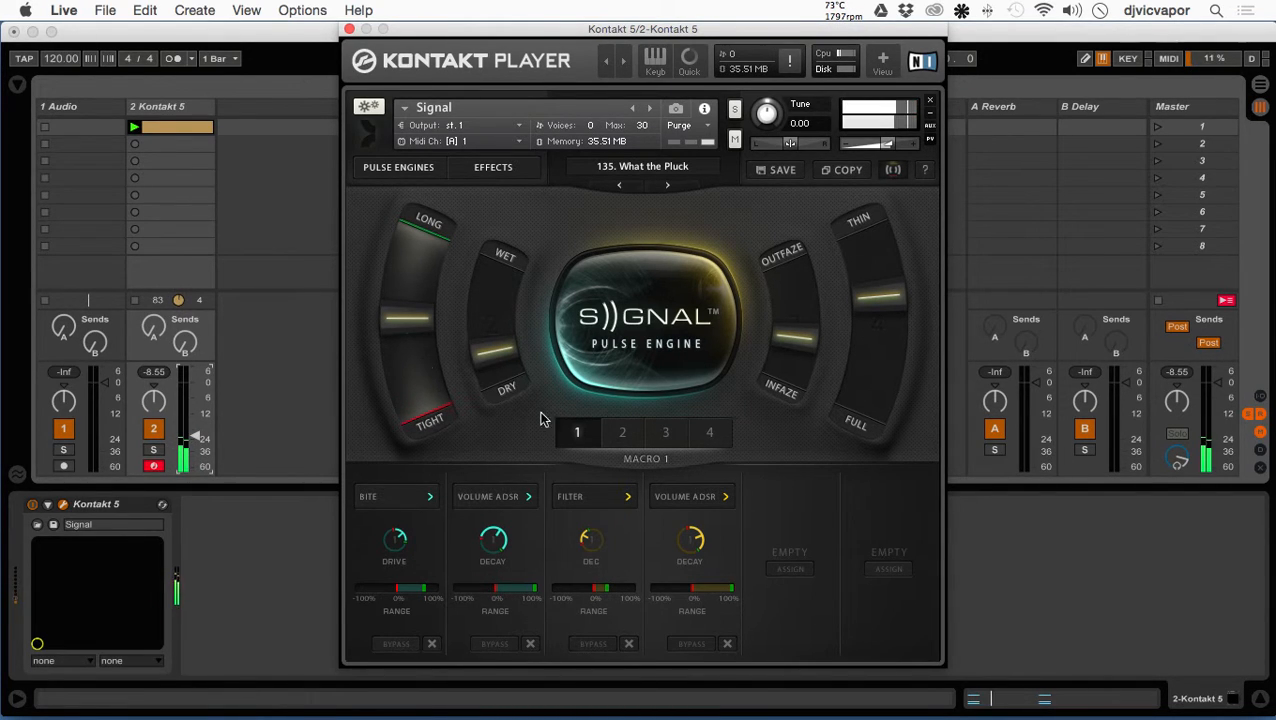
{"action": "left_click", "coordinate": [626, 436]}
{"action": "left_click", "coordinate": [667, 438]}
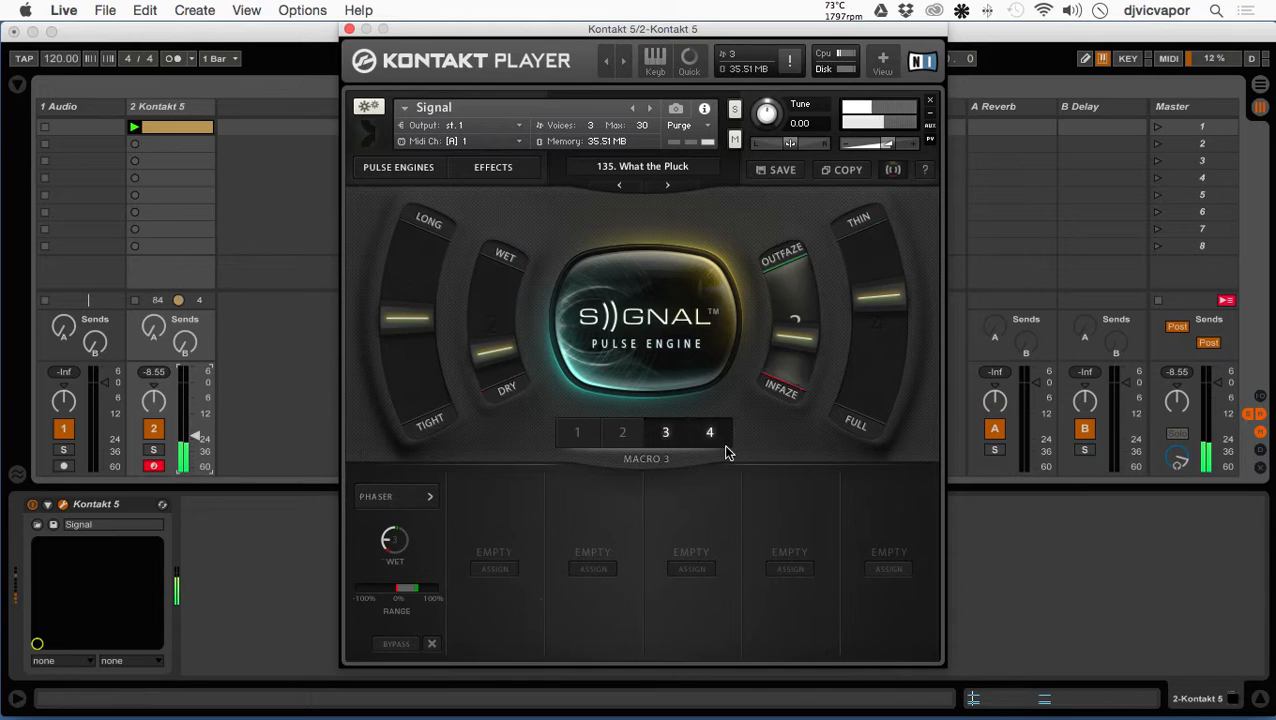
{"action": "left_click", "coordinate": [712, 436]}
{"action": "left_click", "coordinate": [668, 436]}
{"action": "left_click", "coordinate": [619, 431]}
{"action": "left_click", "coordinate": [578, 432]}
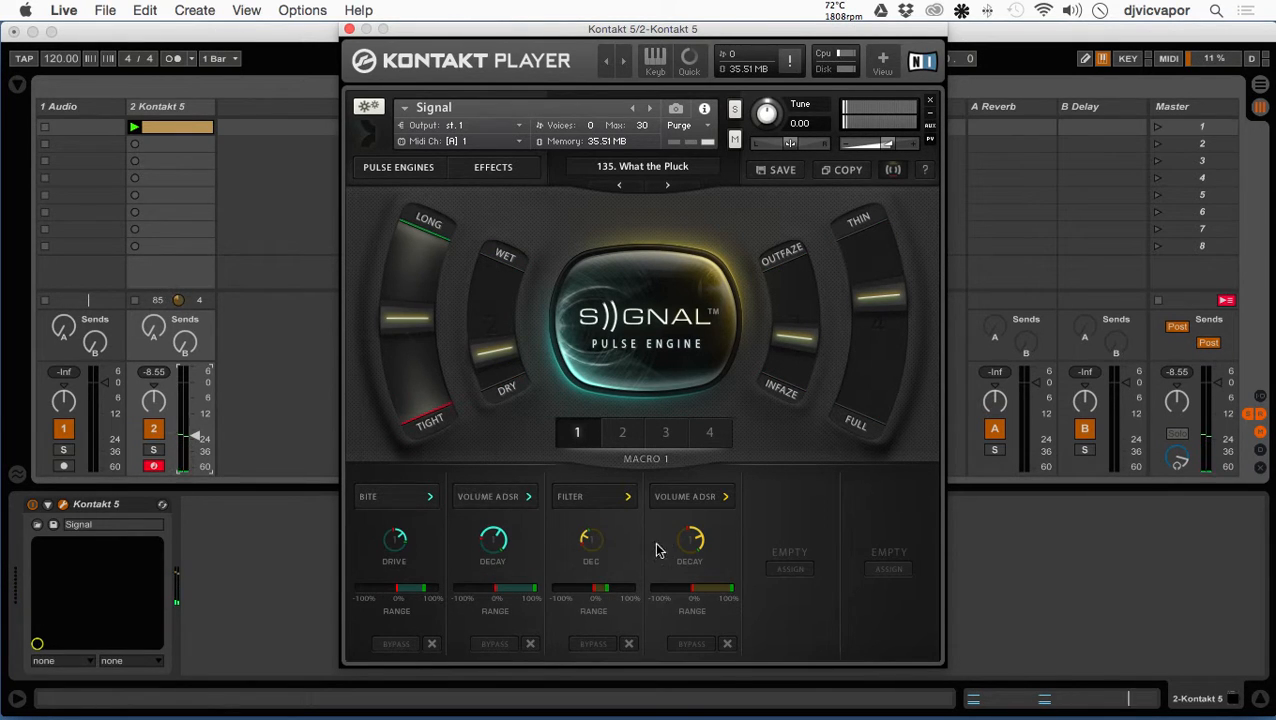
- Turn on Reverb for Pulse A and assign its Wet knob to Macro 1's first empty slot
{"action": "left_click", "coordinate": [787, 569]}
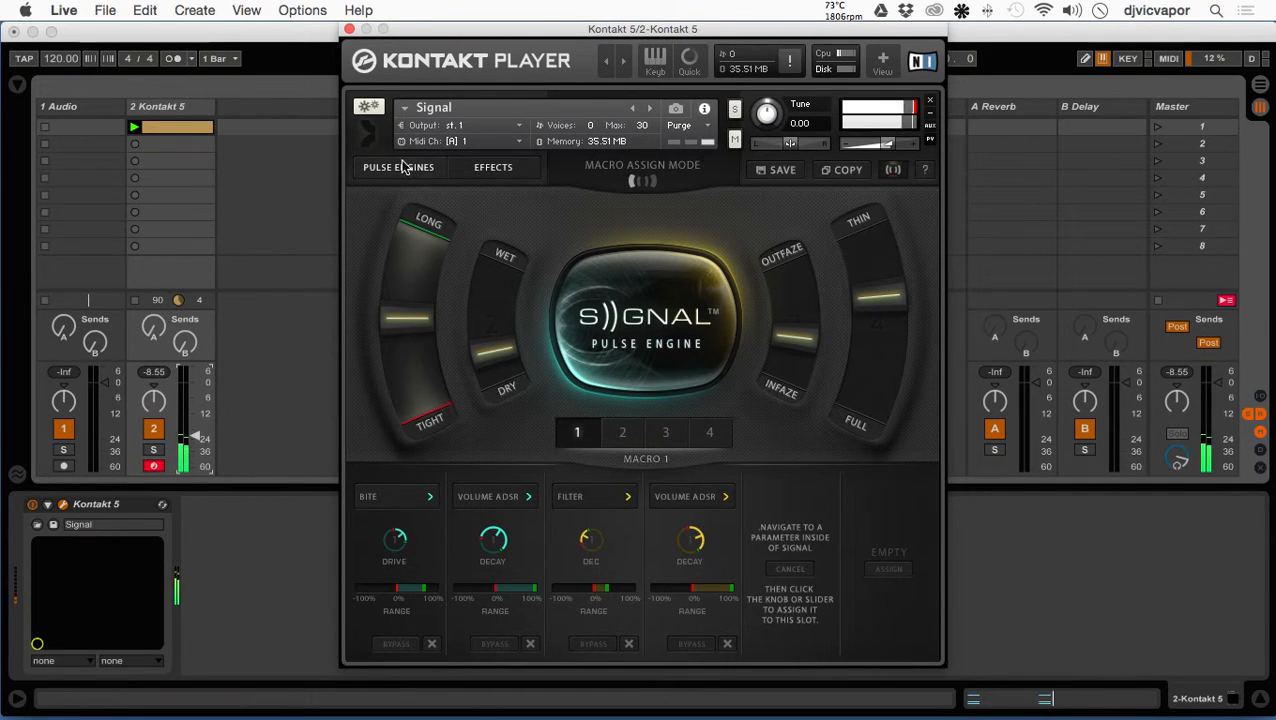
{"action": "left_click", "coordinate": [480, 172]}
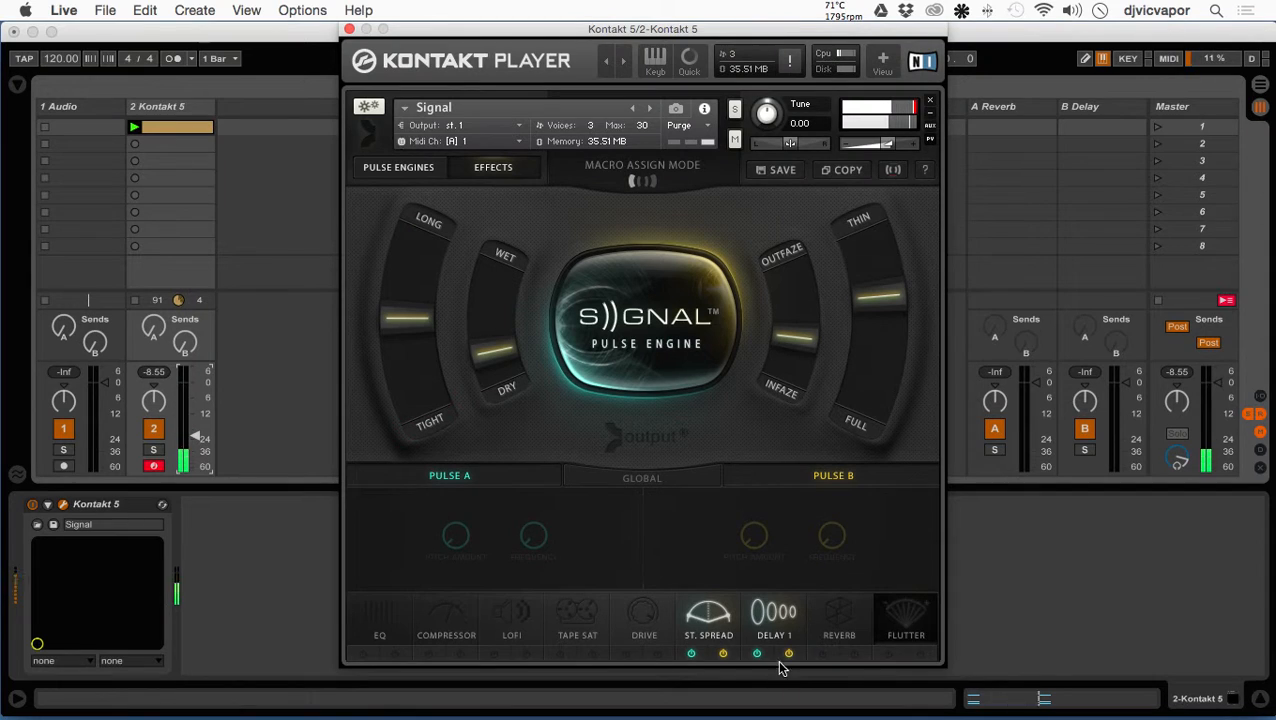
{"action": "left_click", "coordinate": [837, 630]}
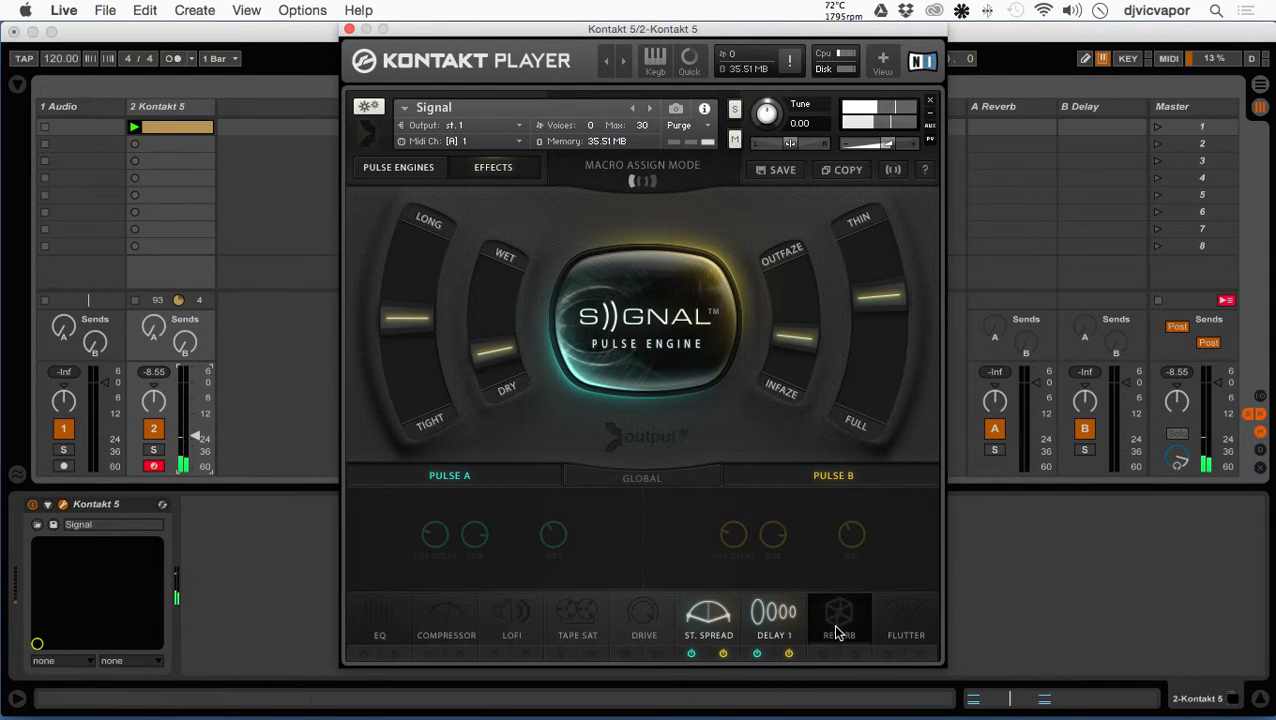
{"action": "left_click", "coordinate": [822, 653]}
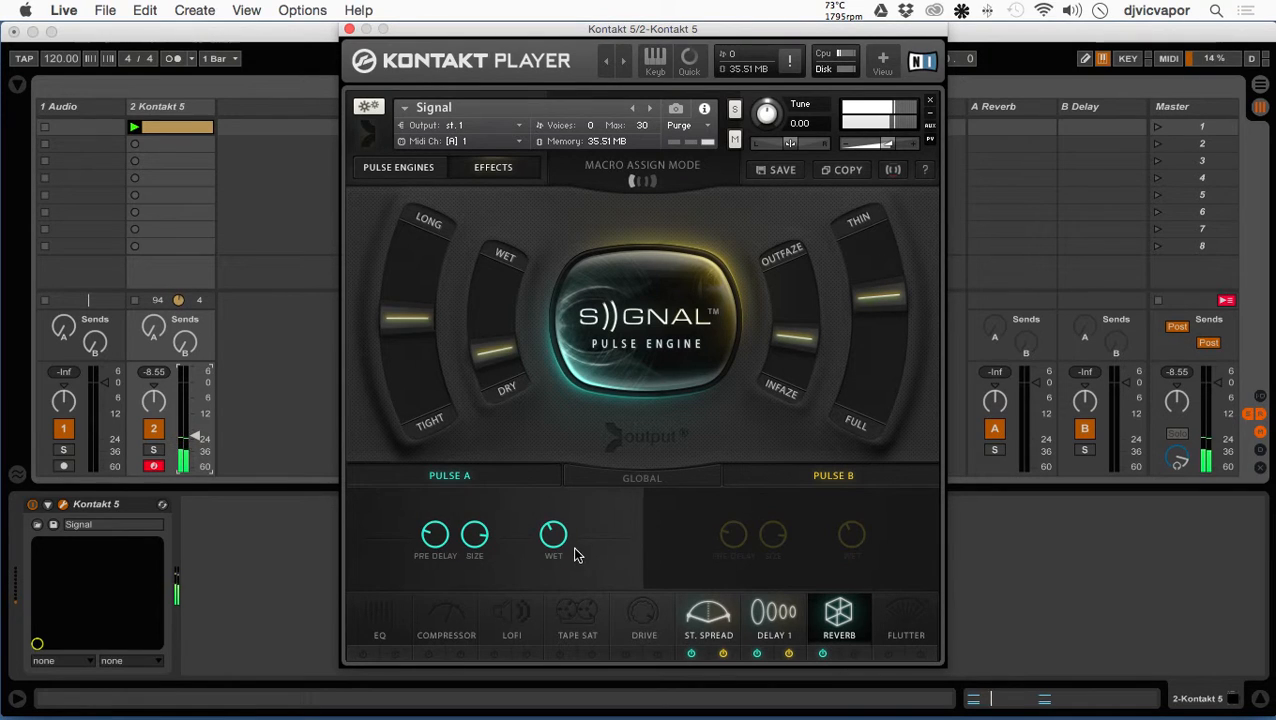
{"action": "mouse_move", "coordinate": [557, 549]}
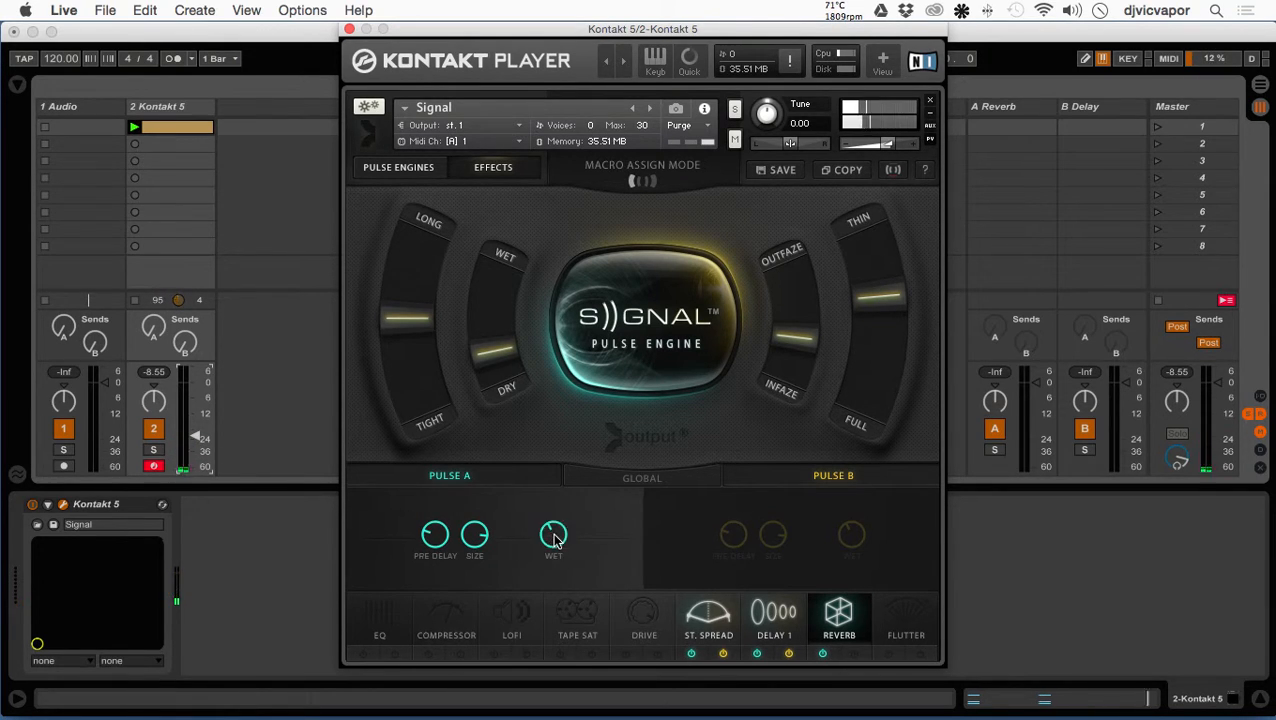
{"action": "left_click", "coordinate": [553, 535]}
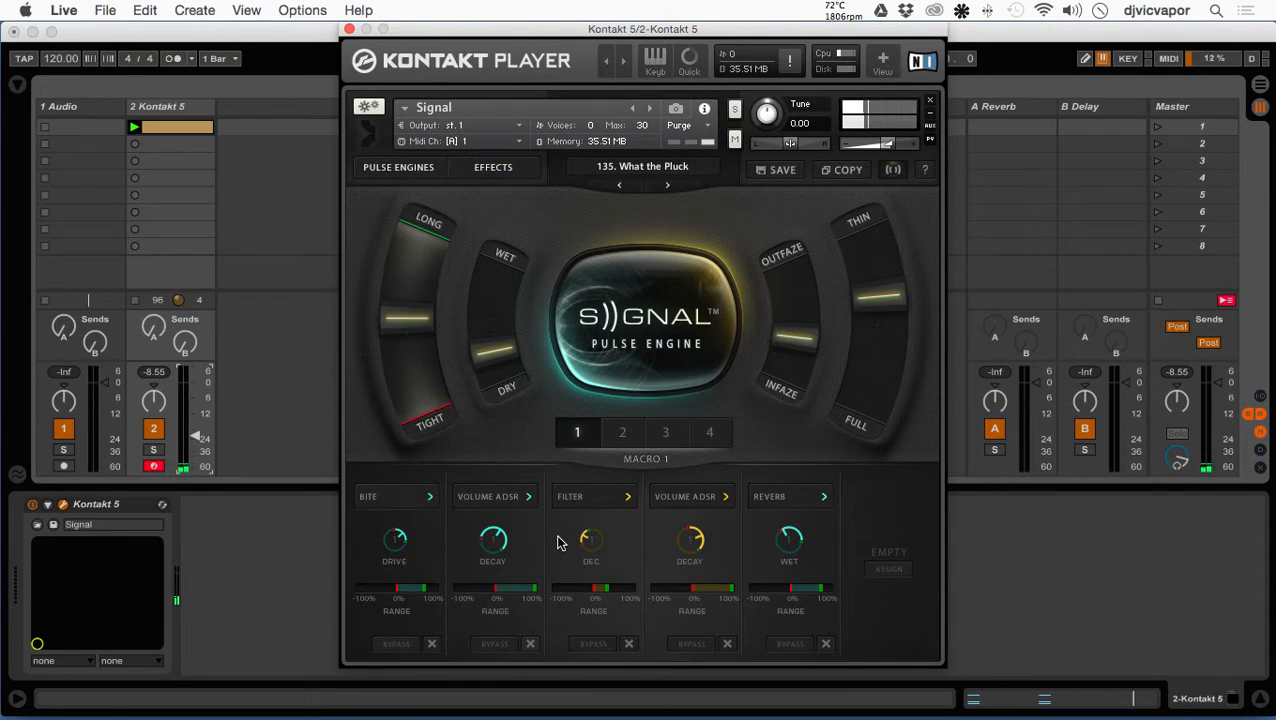
- Adjust Macro 1's reverb Wet knob, narrow its range's upper limit to below half, and test it by moving the Long/Tight slider toward Long
{"action": "left_click_drag", "start_coordinate": [782, 540], "coordinate": [779, 611]}
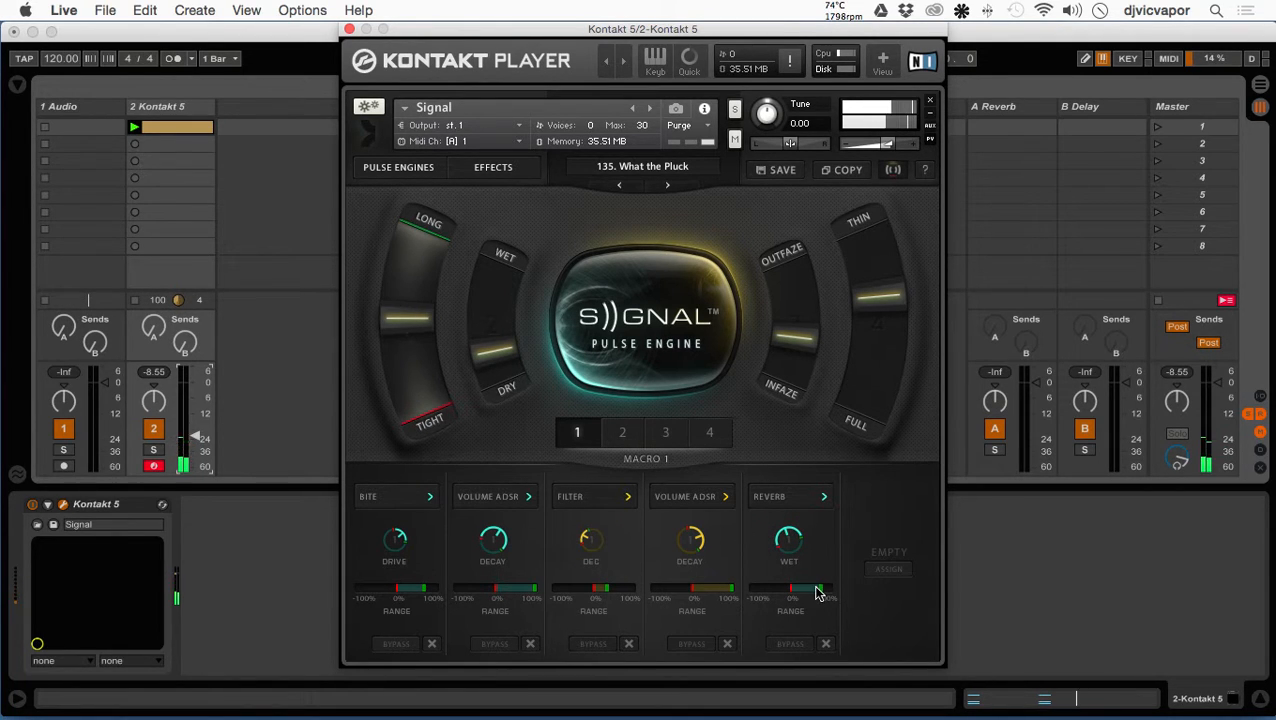
{"action": "mouse_move", "coordinate": [826, 594]}
{"action": "left_mouse_down"}
{"action": "mouse_move", "coordinate": [746, 592]}
{"action": "mouse_move", "coordinate": [822, 590]}
{"action": "mouse_move", "coordinate": [766, 592]}
{"action": "mouse_move", "coordinate": [808, 592]}
{"action": "left_mouse_up"}
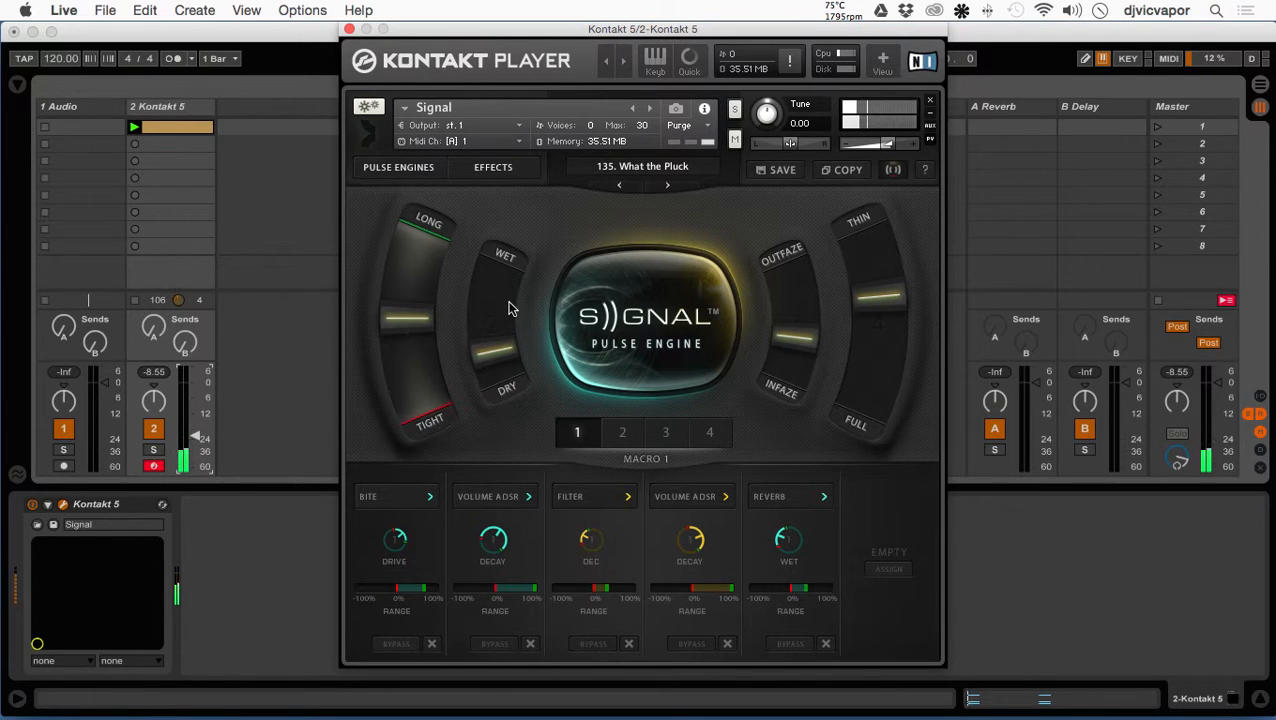
{"action": "left_click_drag", "start_coordinate": [433, 316], "coordinate": [421, 347]}
{"action": "left_click_drag", "start_coordinate": [790, 541], "coordinate": [795, 516]}
{"action": "left_click_drag", "start_coordinate": [414, 323], "coordinate": [421, 245]}
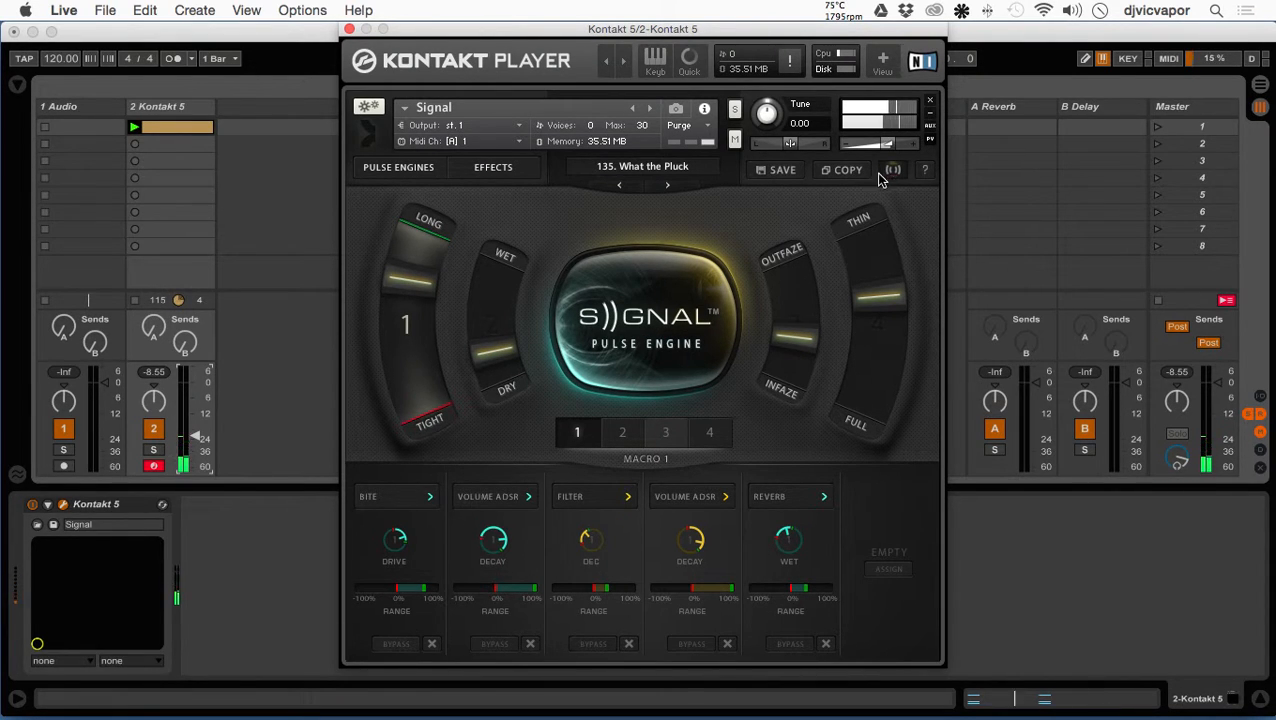
- Show the Reverb effect's settings and move the Long/Tight slider to slightly on the Tight side of the middle
{"action": "left_click", "coordinate": [470, 167]}
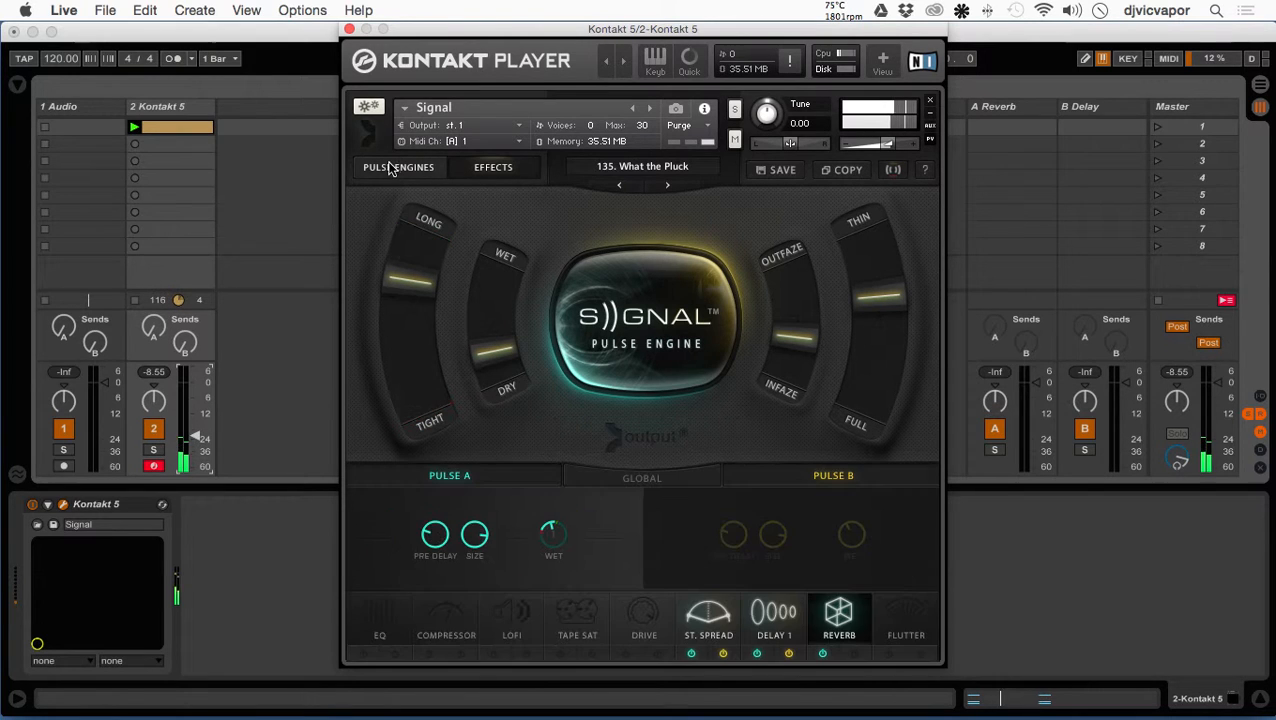
{"action": "left_click", "coordinate": [395, 168]}
{"action": "left_click", "coordinate": [488, 168]}
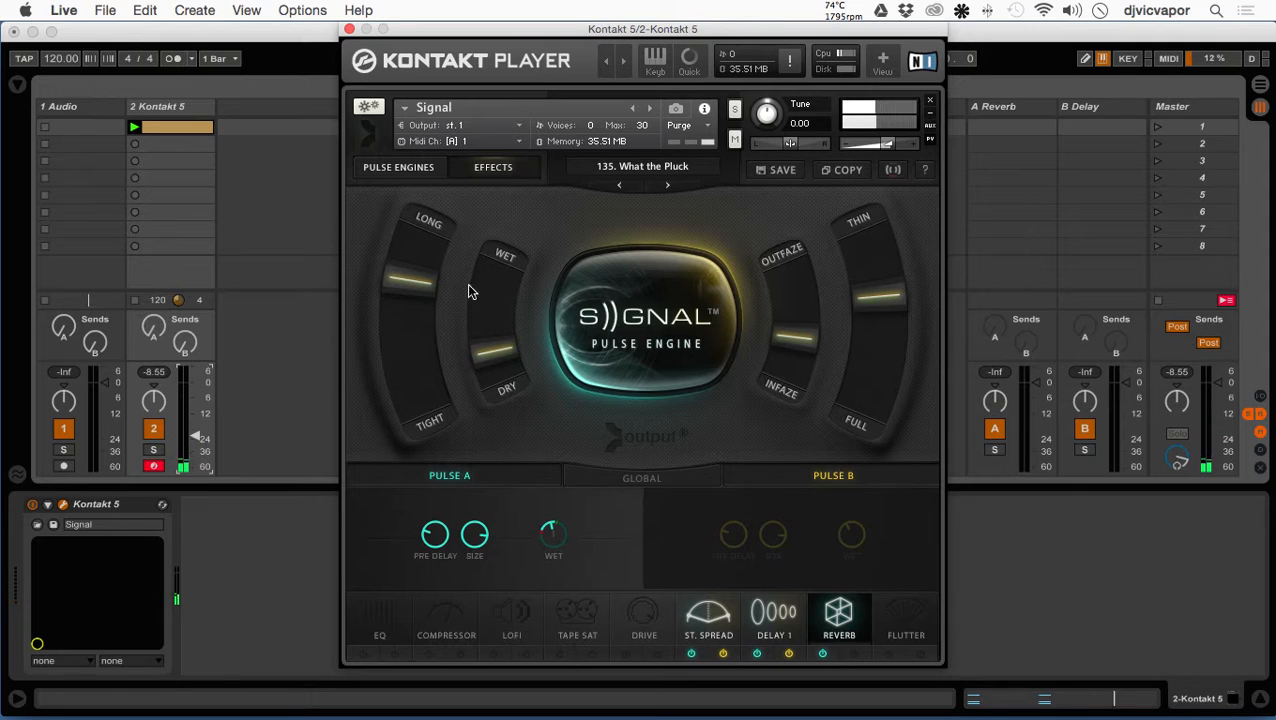
{"action": "left_click_drag", "start_coordinate": [418, 286], "coordinate": [410, 369]}
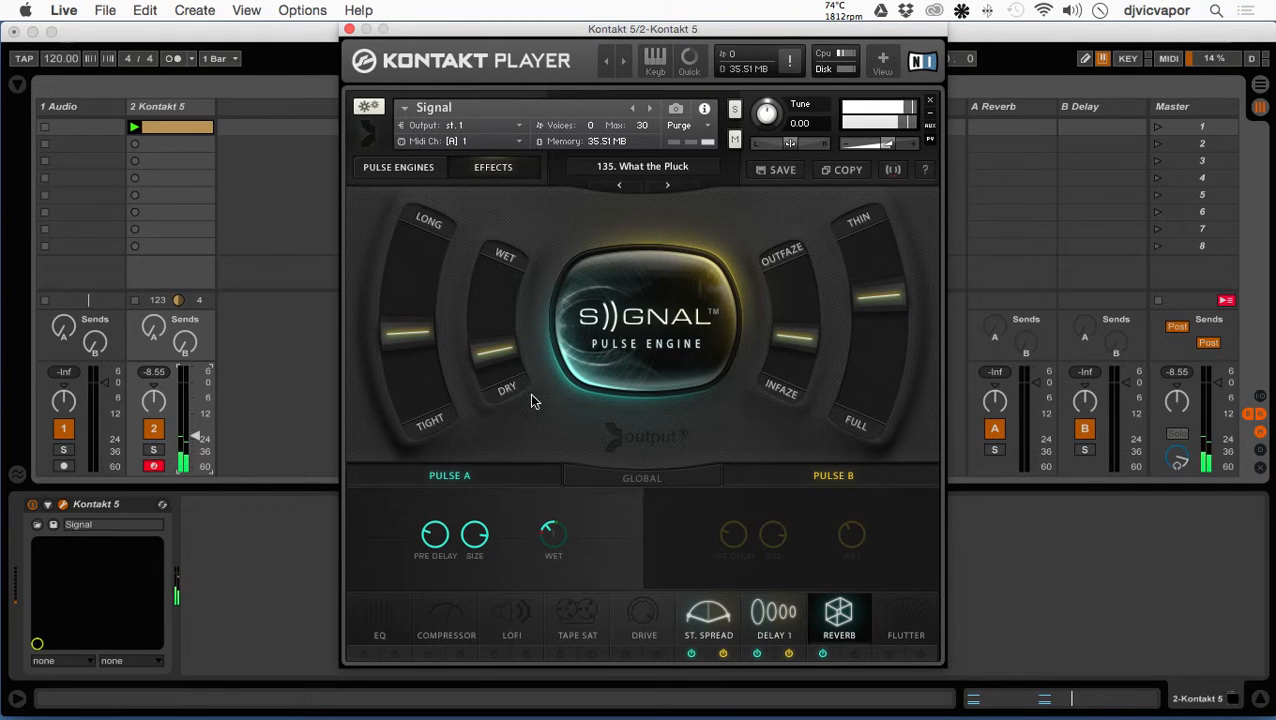
- Set the Wet/Dry and Outfaze/Infaze sliders to about the middle and move the Thin/Full slider slightly toward Thin
{"action": "left_click_drag", "start_coordinate": [481, 342], "coordinate": [481, 248]}
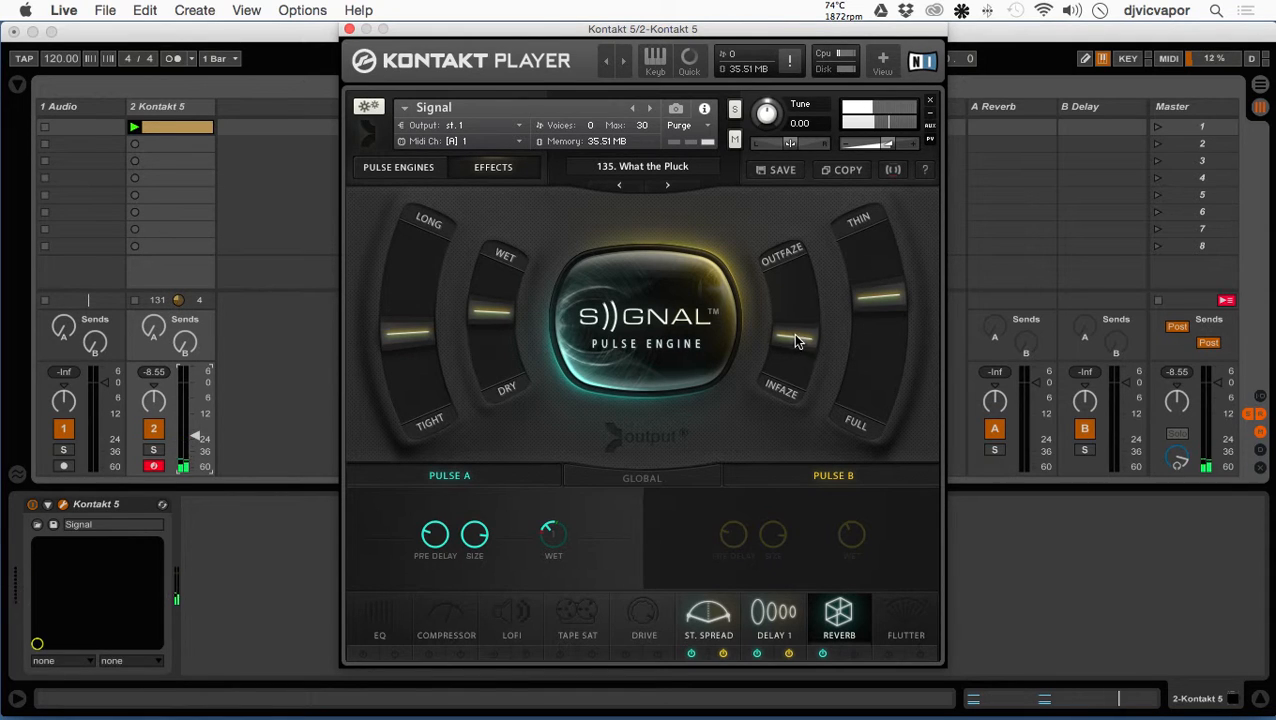
{"action": "left_click_drag", "start_coordinate": [796, 338], "coordinate": [789, 268]}
{"action": "mouse_move", "coordinate": [883, 296]}
{"action": "left_mouse_down"}
{"action": "mouse_move", "coordinate": [864, 400]}
{"action": "mouse_move", "coordinate": [880, 290]}
{"action": "left_mouse_up"}
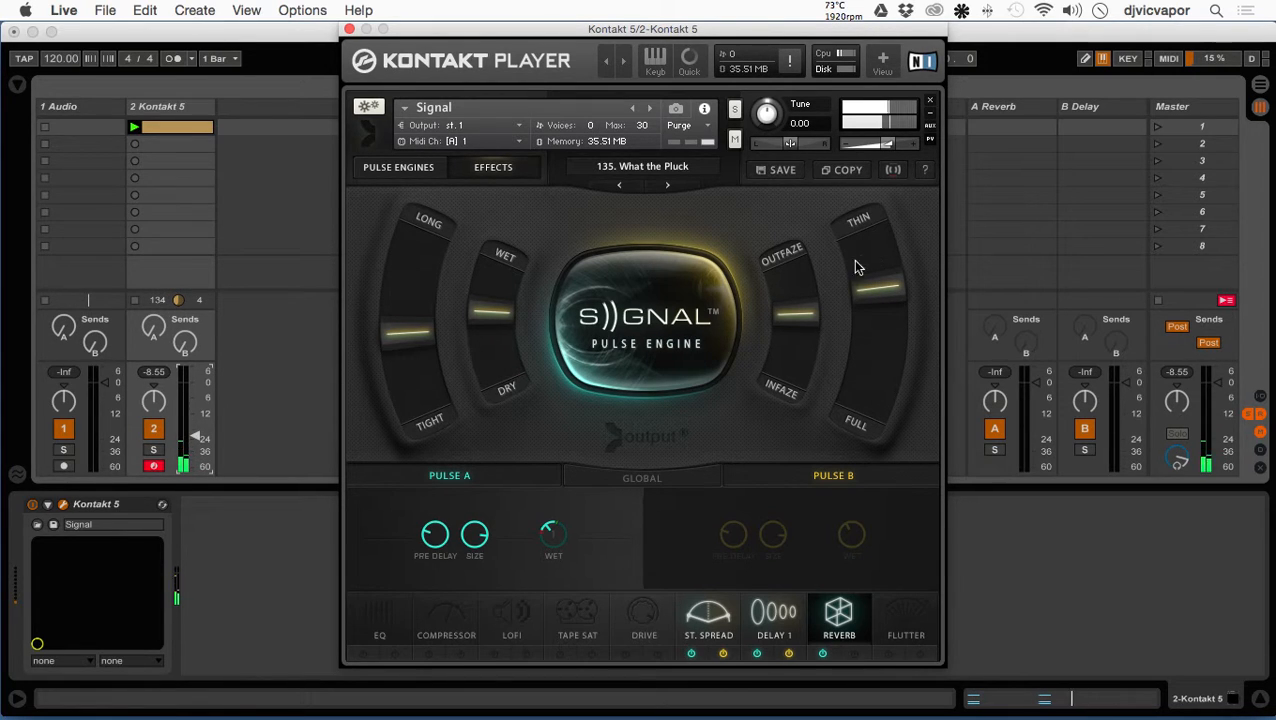
- Review Macro 1's parameter assignments along with the Pulse Engines and Effects pages
{"action": "left_click", "coordinate": [893, 171]}
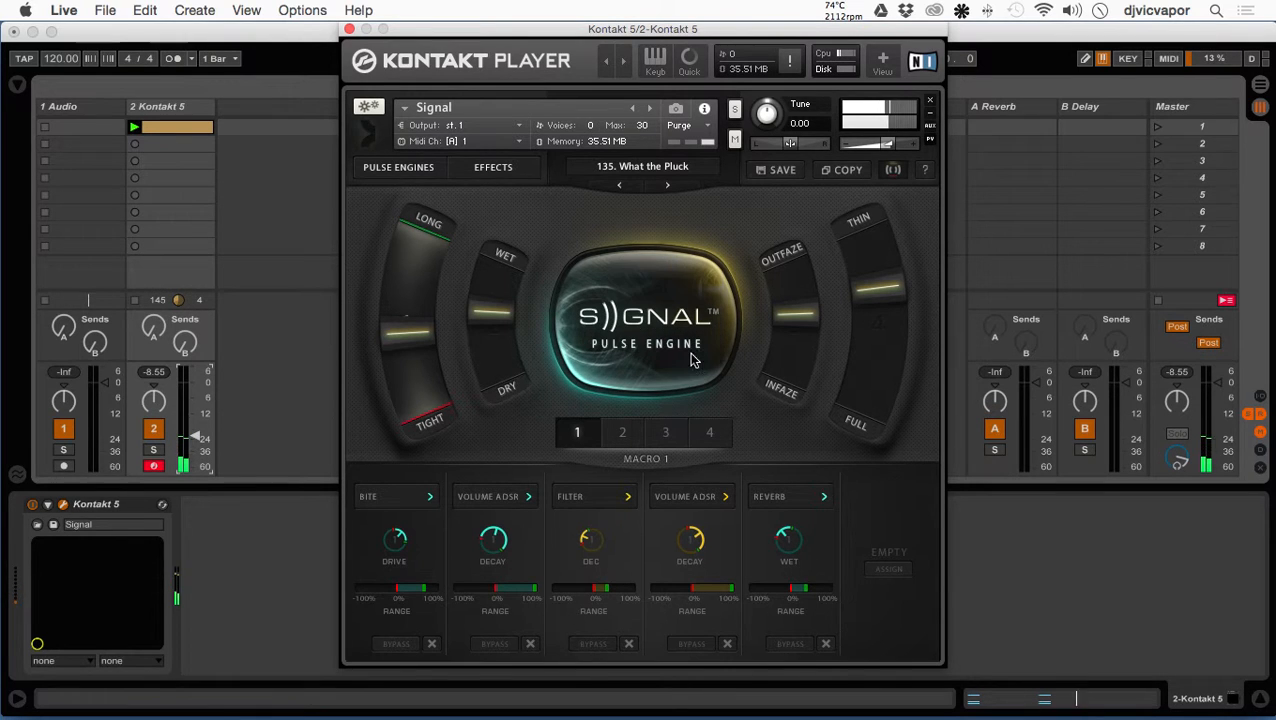
{"action": "left_click", "coordinate": [486, 176]}
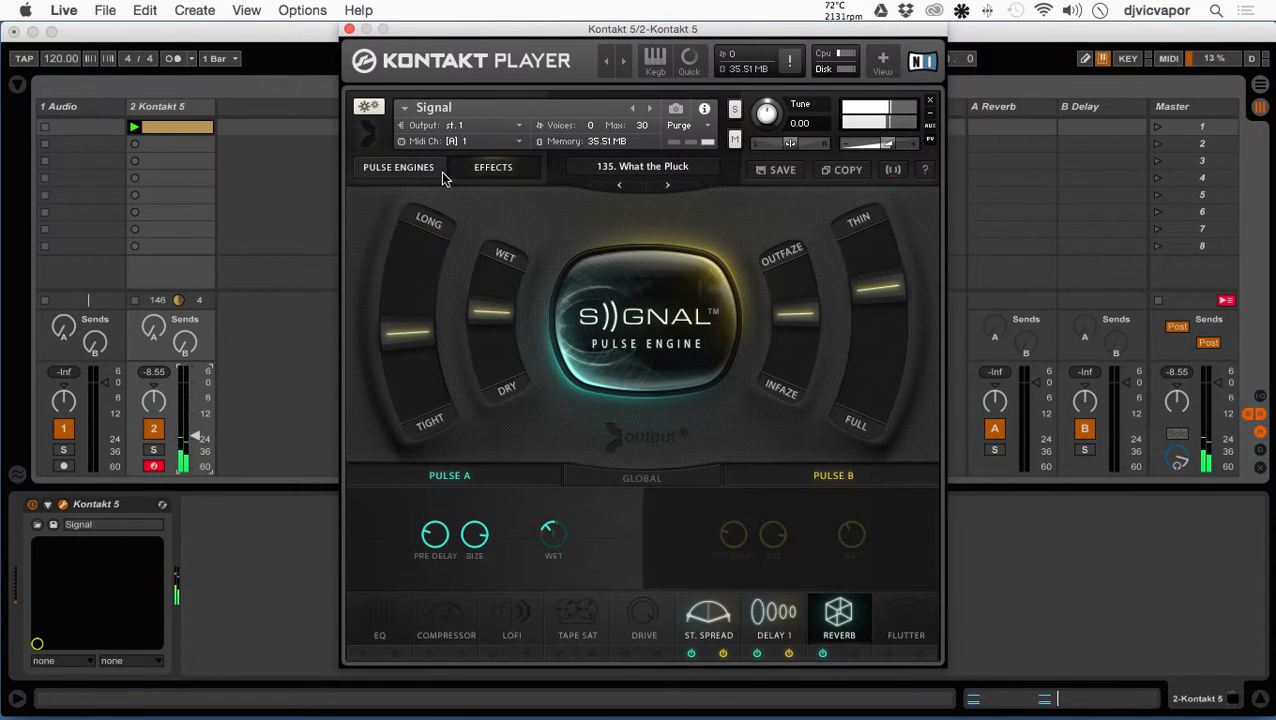
{"action": "left_click", "coordinate": [438, 170]}
{"action": "left_click", "coordinate": [493, 167]}
{"action": "key", "text": "ctrl+Up"}
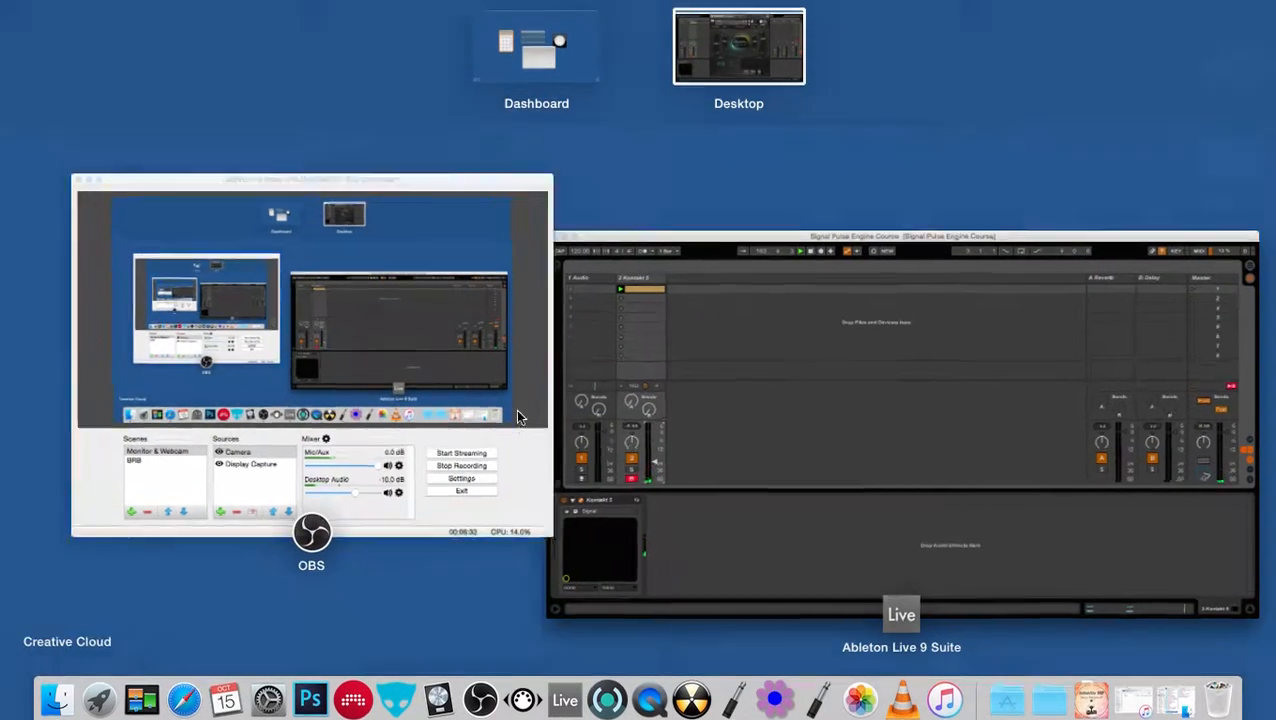